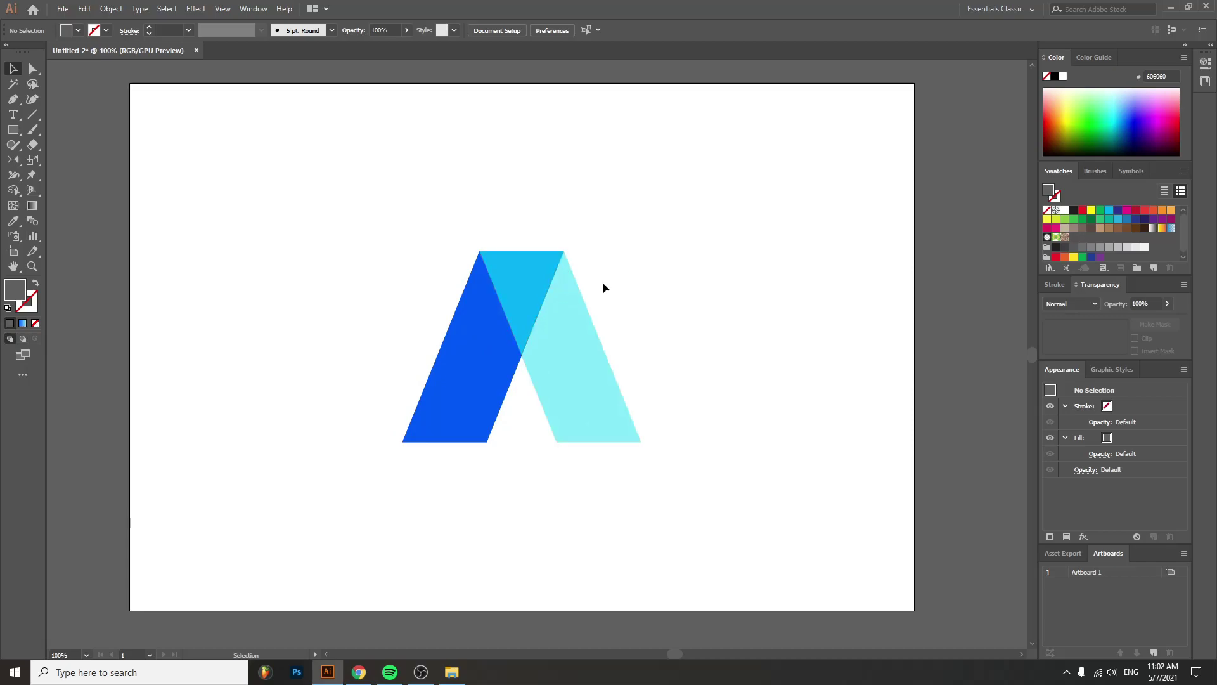
# - Delete the blue A shapes and paste in the grey bar-and-circles group
pyautogui.moveTo(661, 230); pyautogui.dragTo(316, 556)
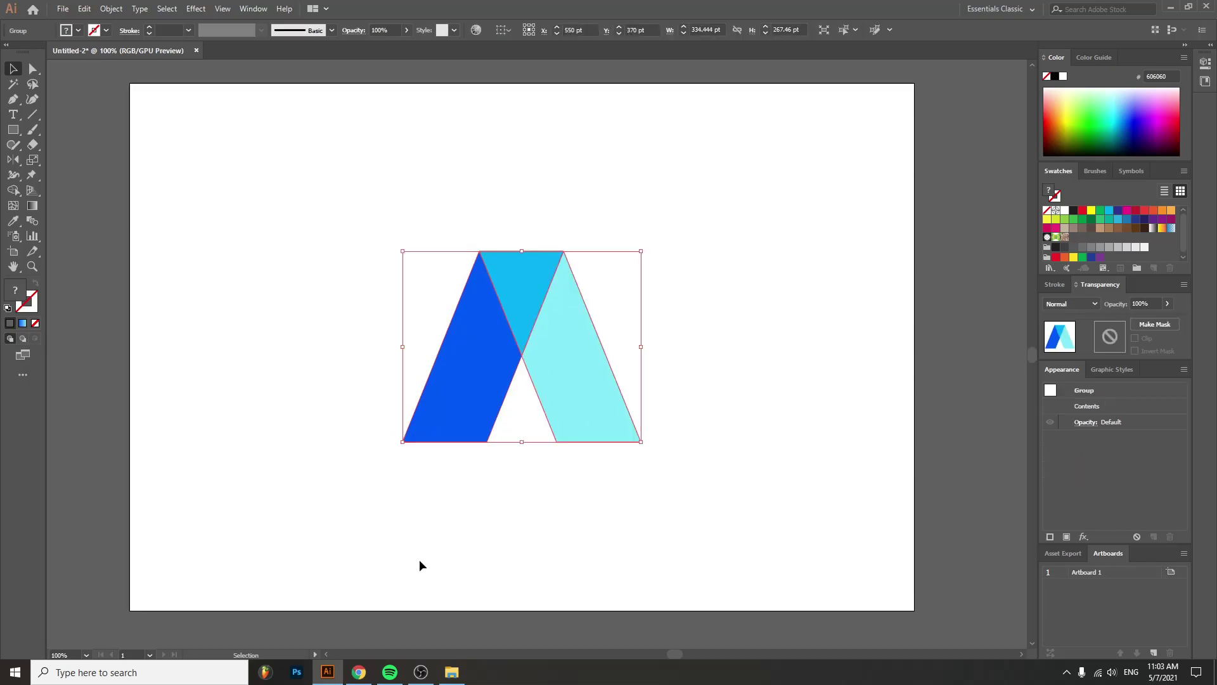
pyautogui.press('Delete')
pyautogui.hotkey('ctrl', 'v')
# - Centre the pasted group on the artboard and return to 100% zoom
pyautogui.hotkey('ctrl', '-')
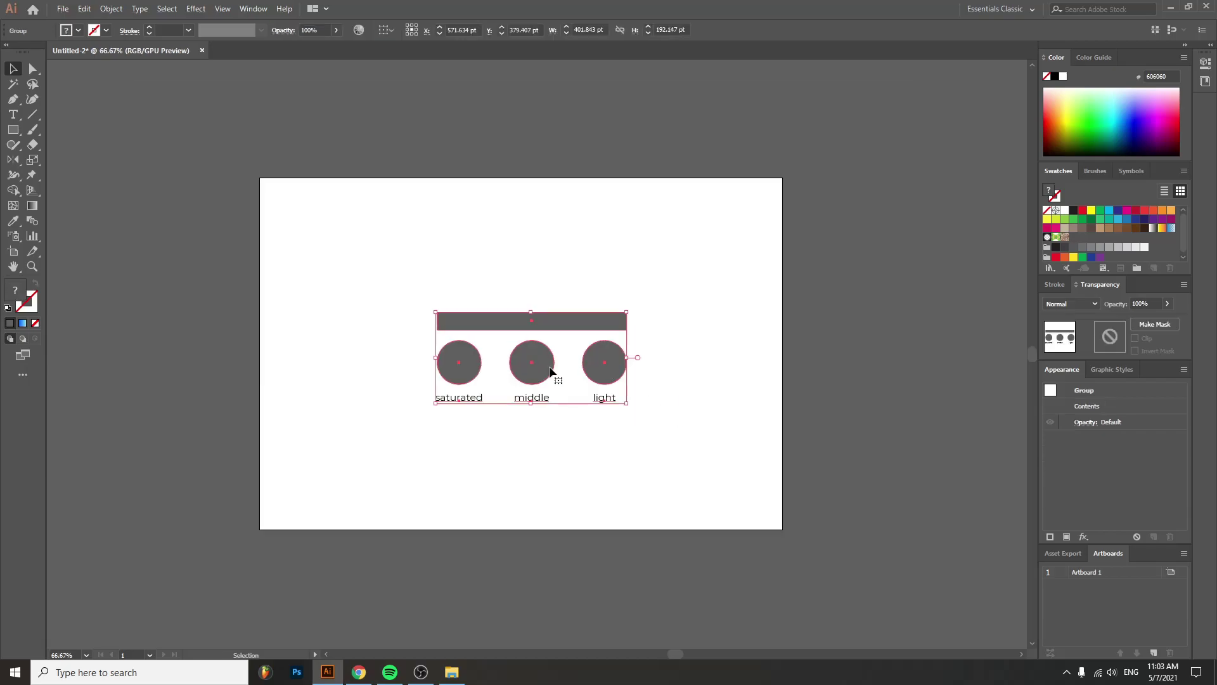
pyautogui.scroll(1, 566, 371)
pyautogui.scroll(-1, 540, 383)
pyautogui.moveTo(540, 383); pyautogui.dragTo(519, 366)
pyautogui.click(640, 337)
pyautogui.hotkey('ctrl', '+')
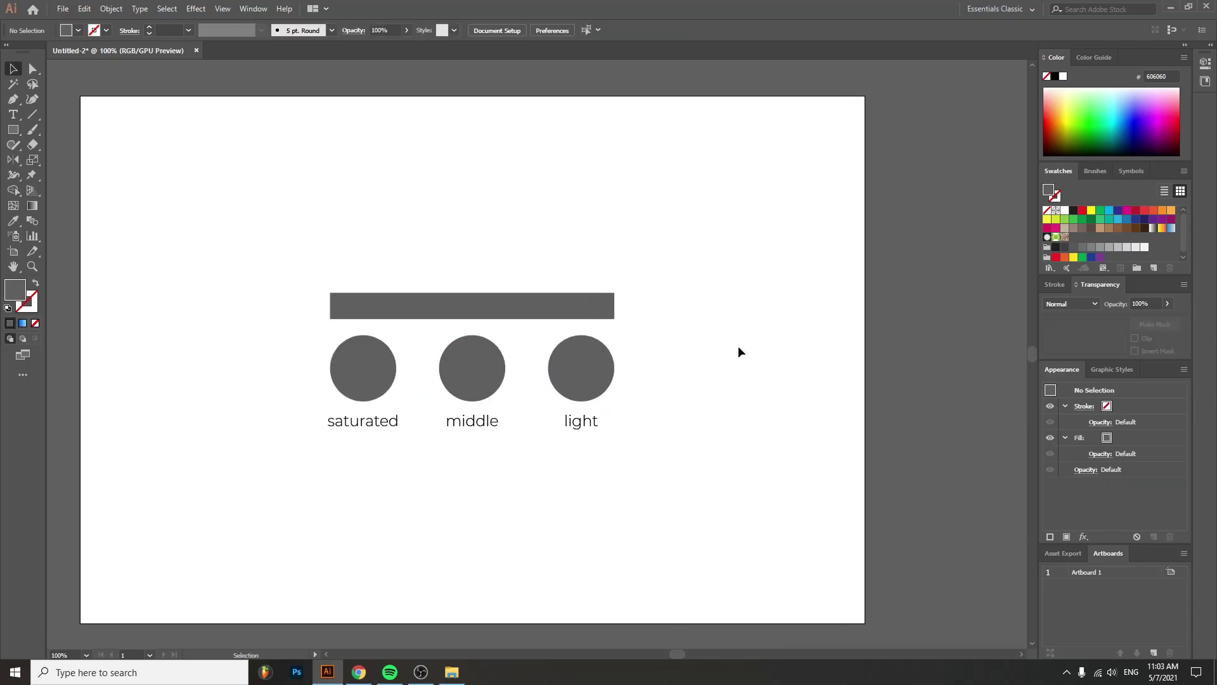
pyautogui.hscroll(-2, 738, 346)
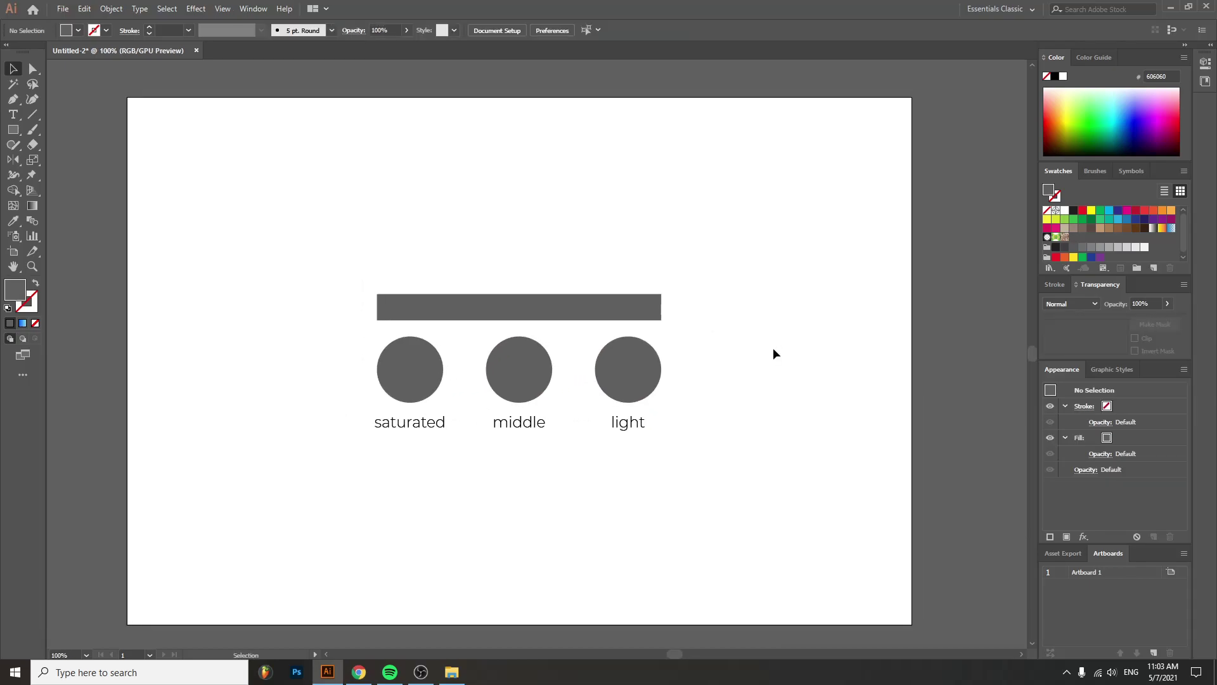
# - Ungroup the bar, circles and labels, then select the saturated circle on its own
pyautogui.click(440, 383)
pyautogui.rightClick(481, 377)
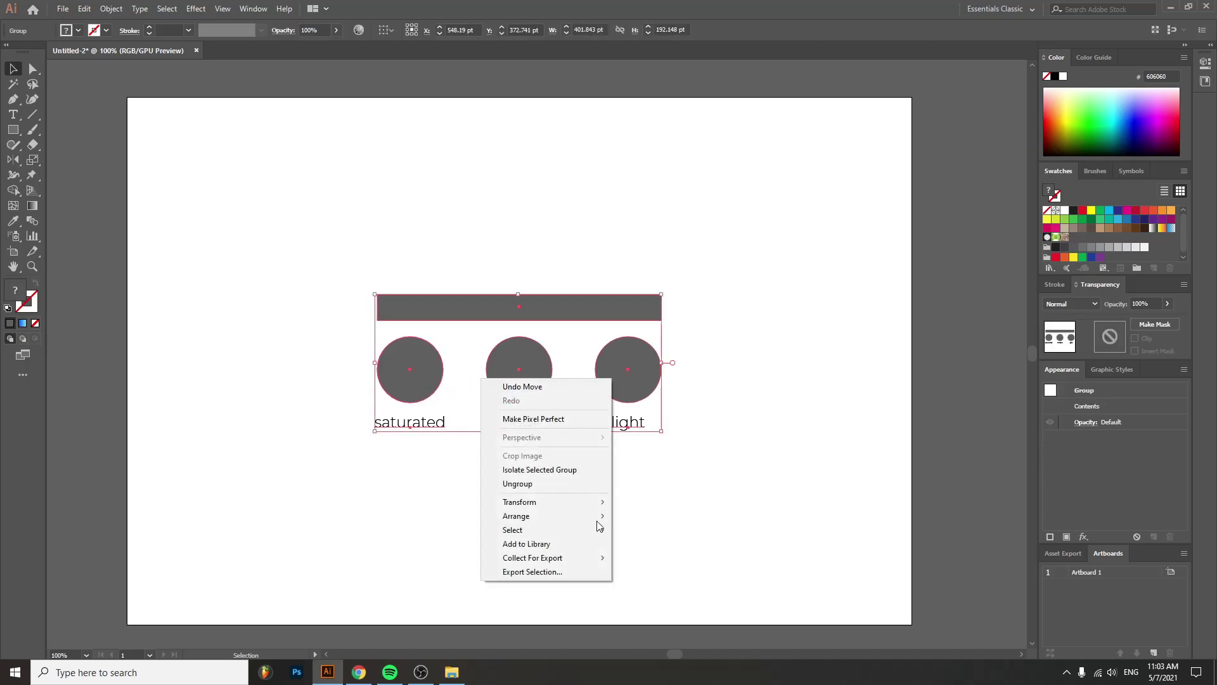
pyautogui.click(572, 484)
pyautogui.click(762, 448)
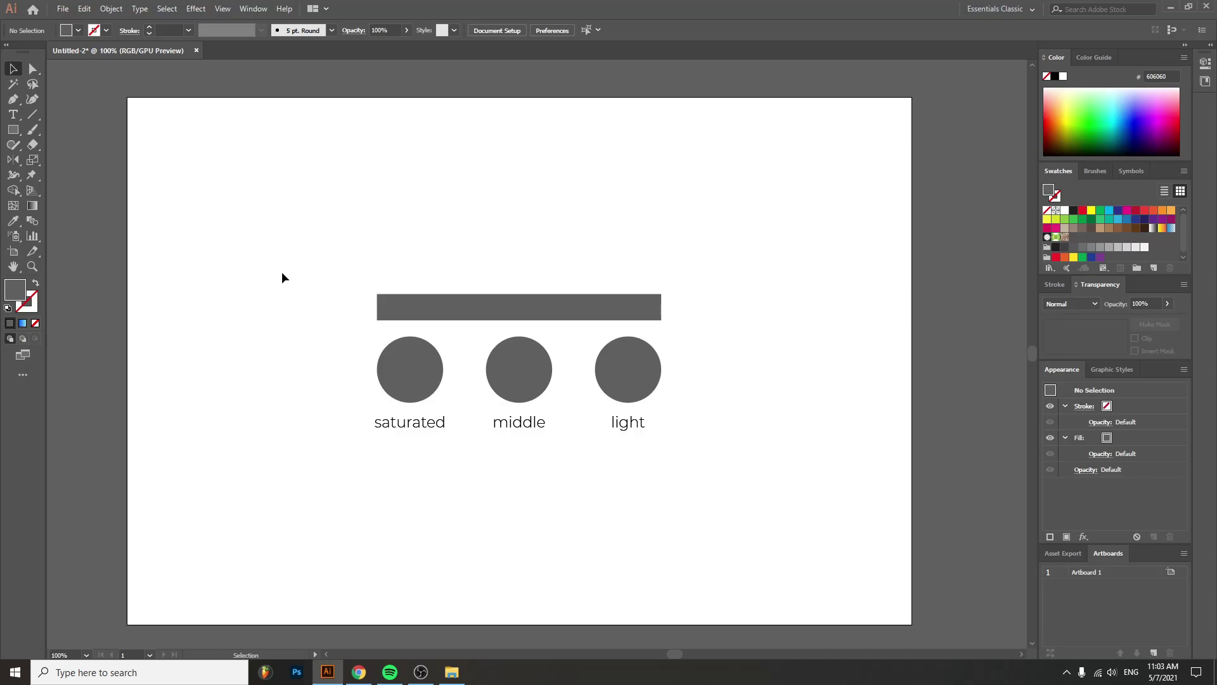
pyautogui.click(429, 363)
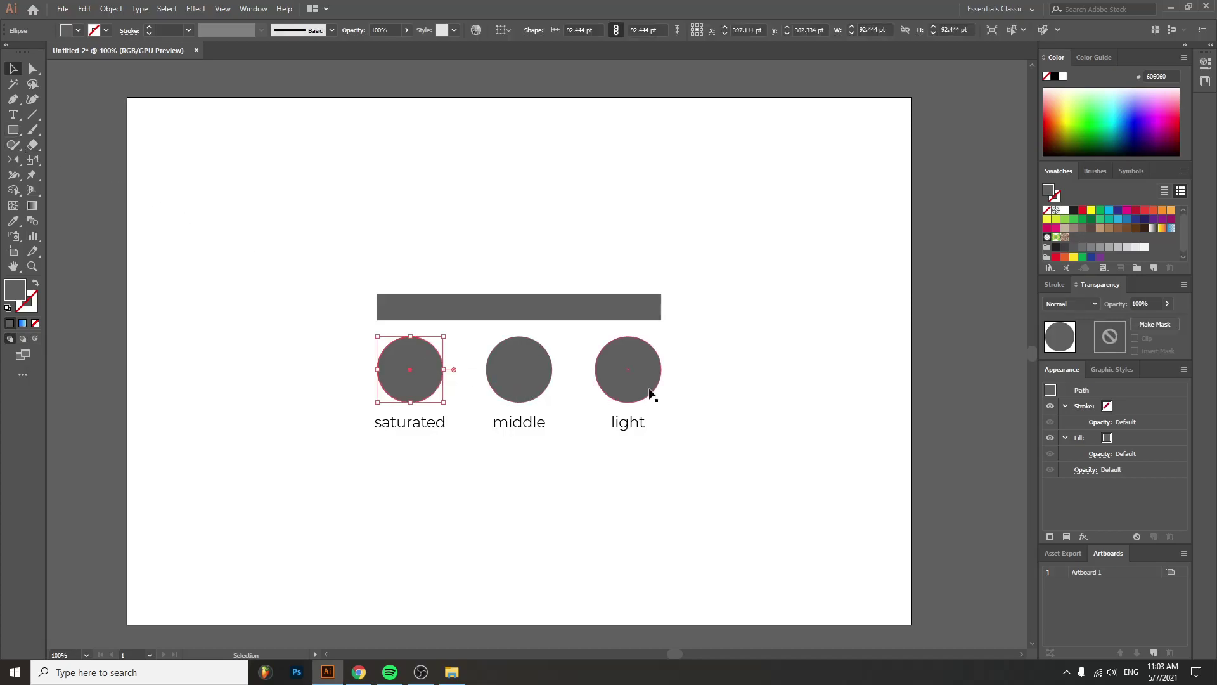
pyautogui.click(726, 366)
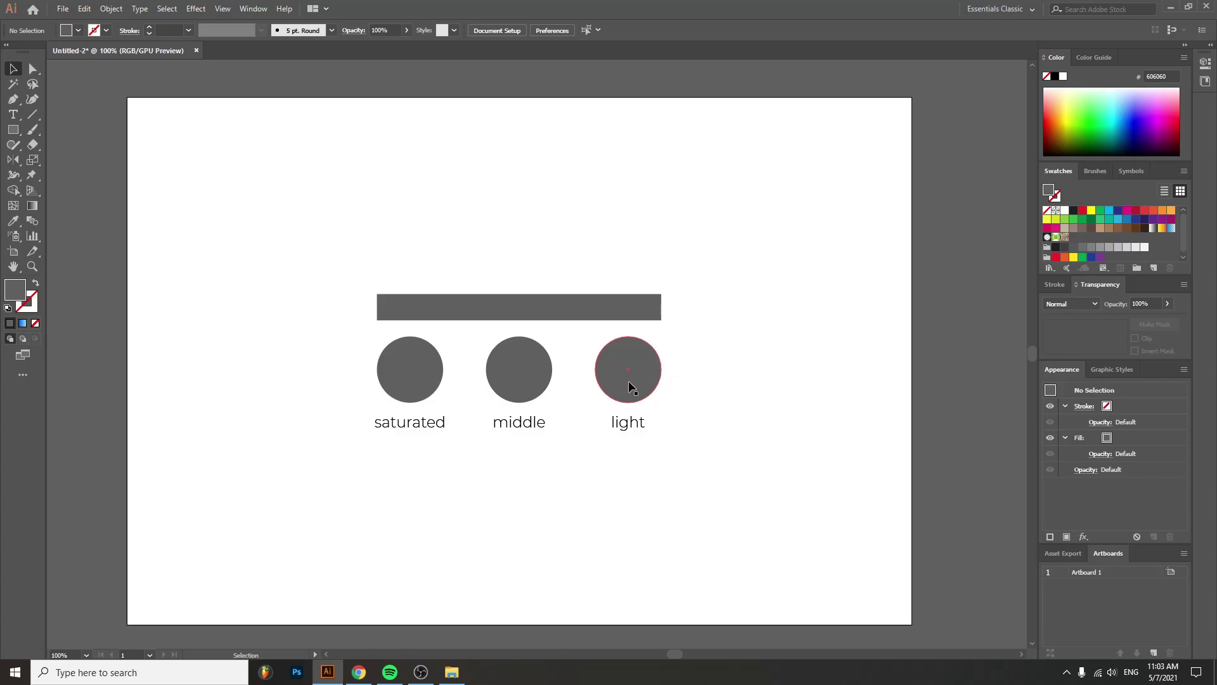
pyautogui.click(403, 356)
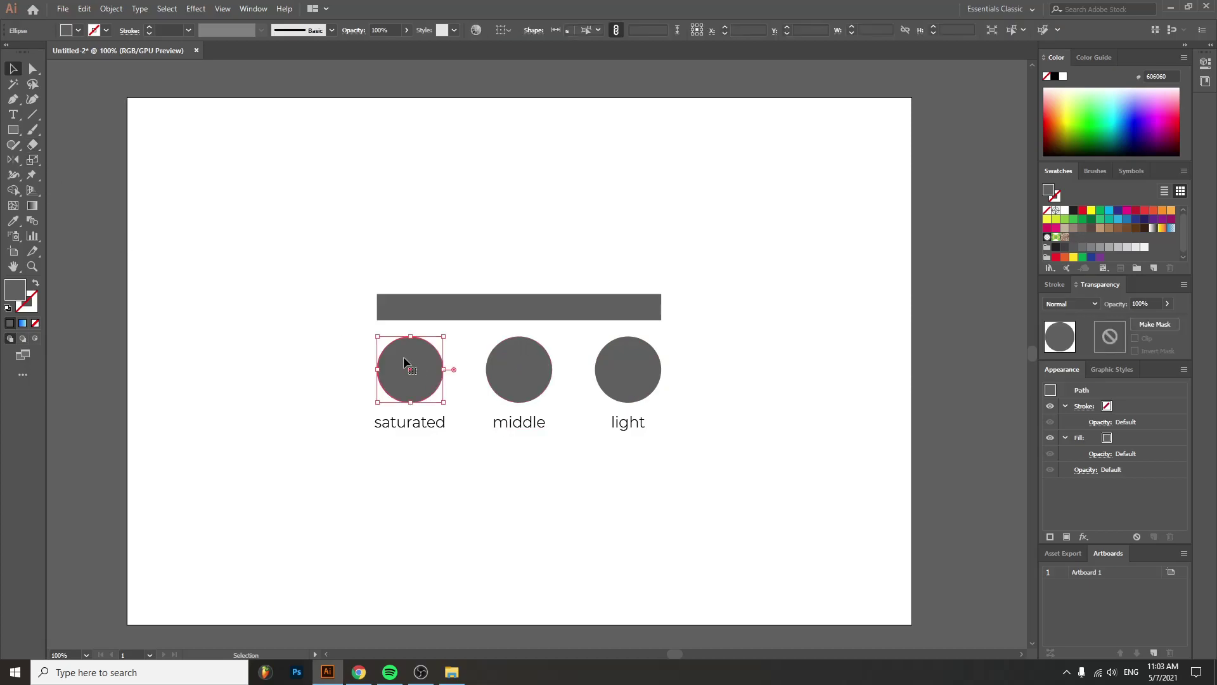
# - Fill the saturated circle with vivid blue 001FFF in the Color Picker
pyautogui.doubleClick(16, 294)
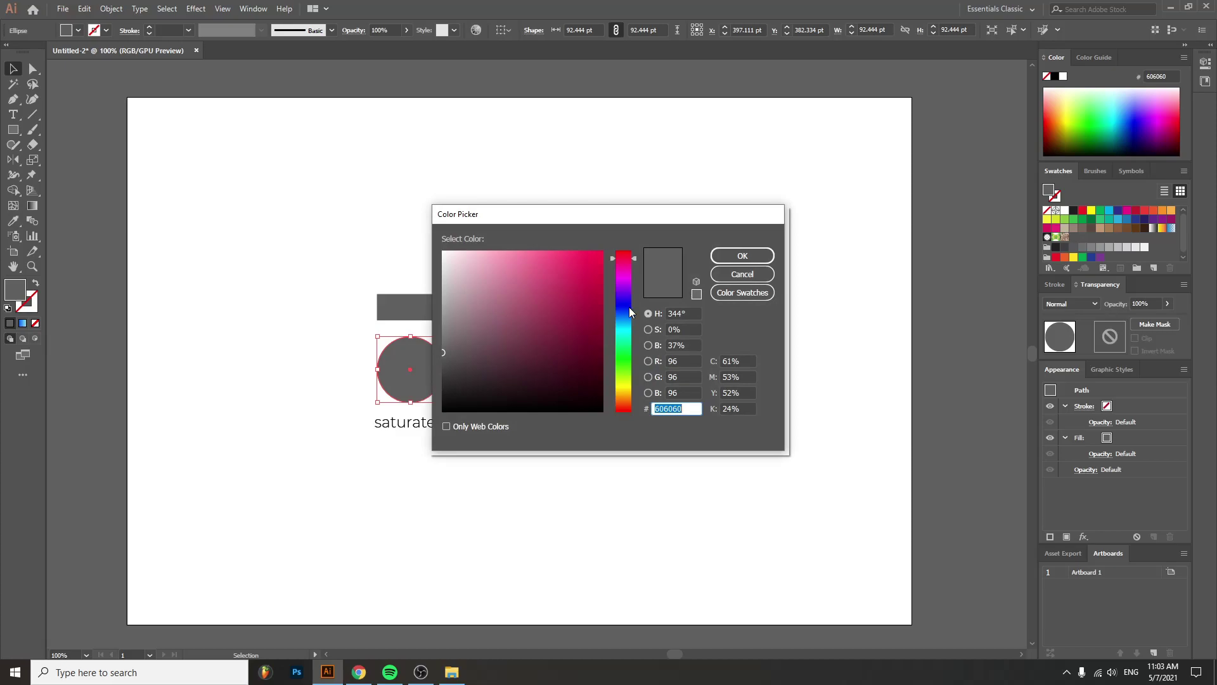
pyautogui.click(629, 307)
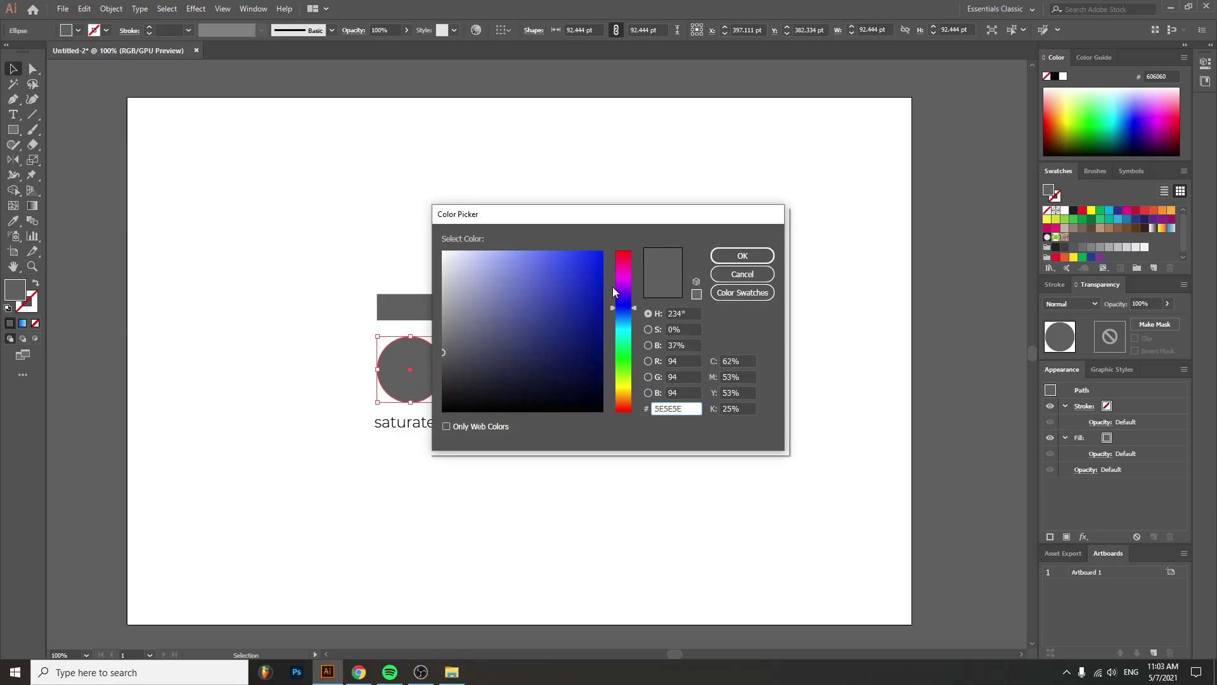
pyautogui.moveTo(599, 263); pyautogui.dragTo(620, 233)
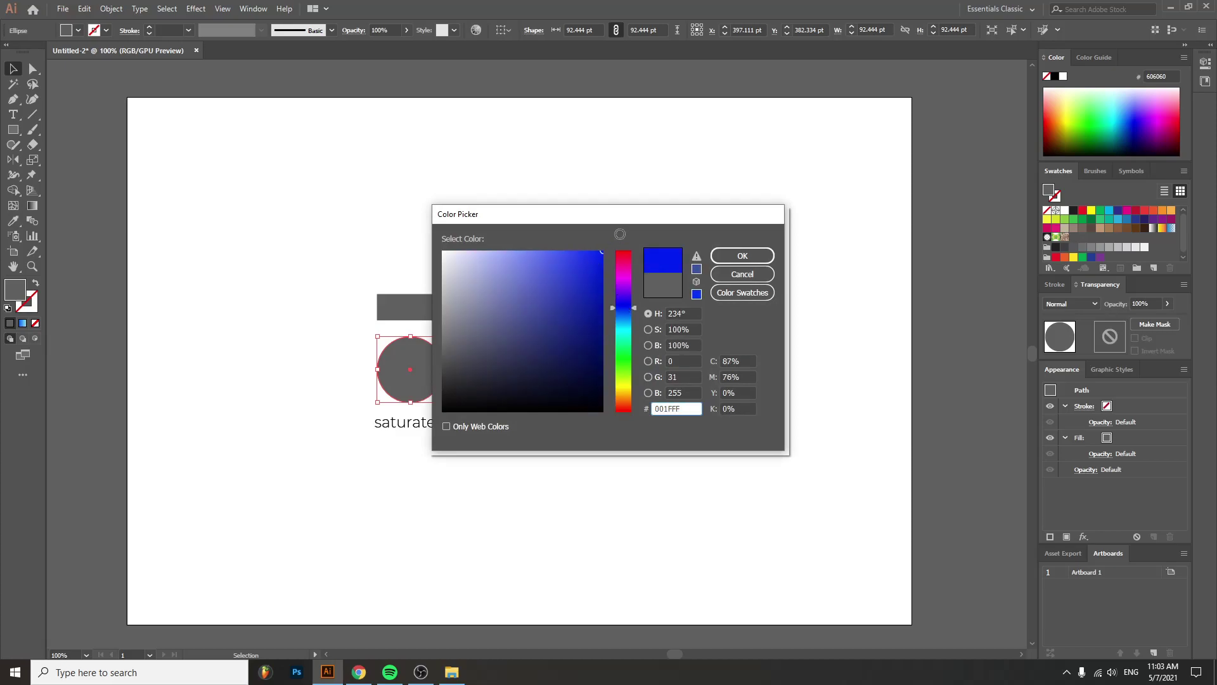
pyautogui.click(763, 253)
pyautogui.click(760, 247)
# - Fill the light circle with cyan 00CFFF in the Color Picker
pyautogui.click(660, 379)
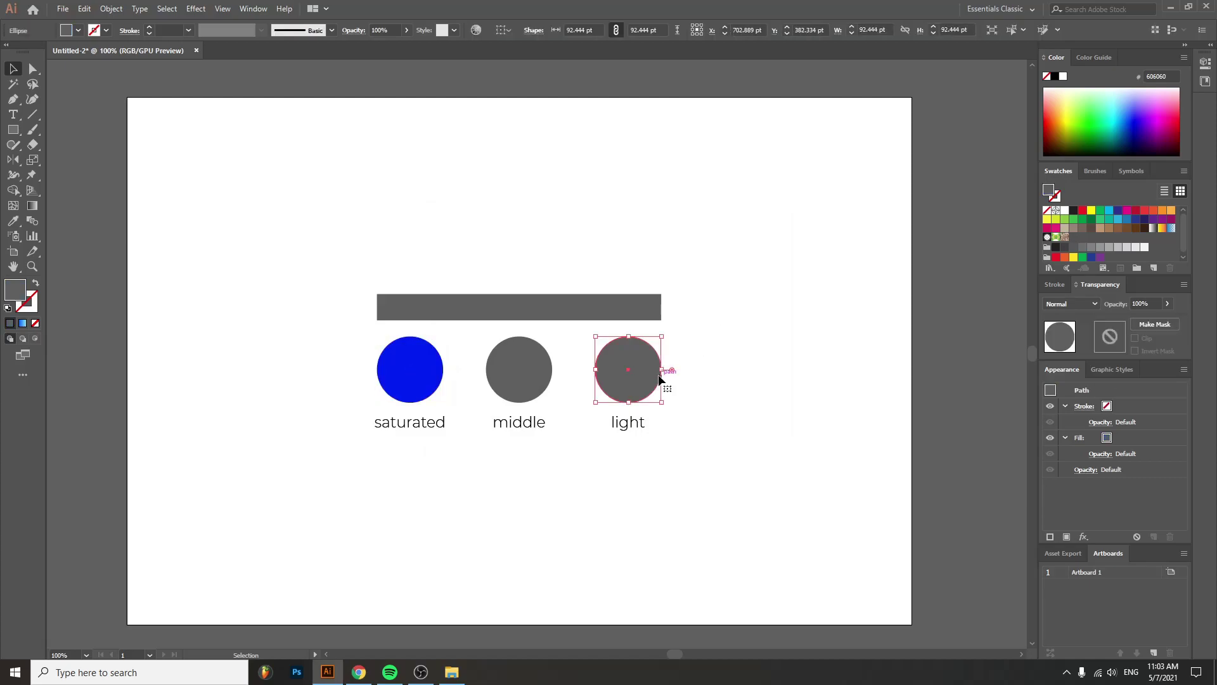
pyautogui.doubleClick(20, 287)
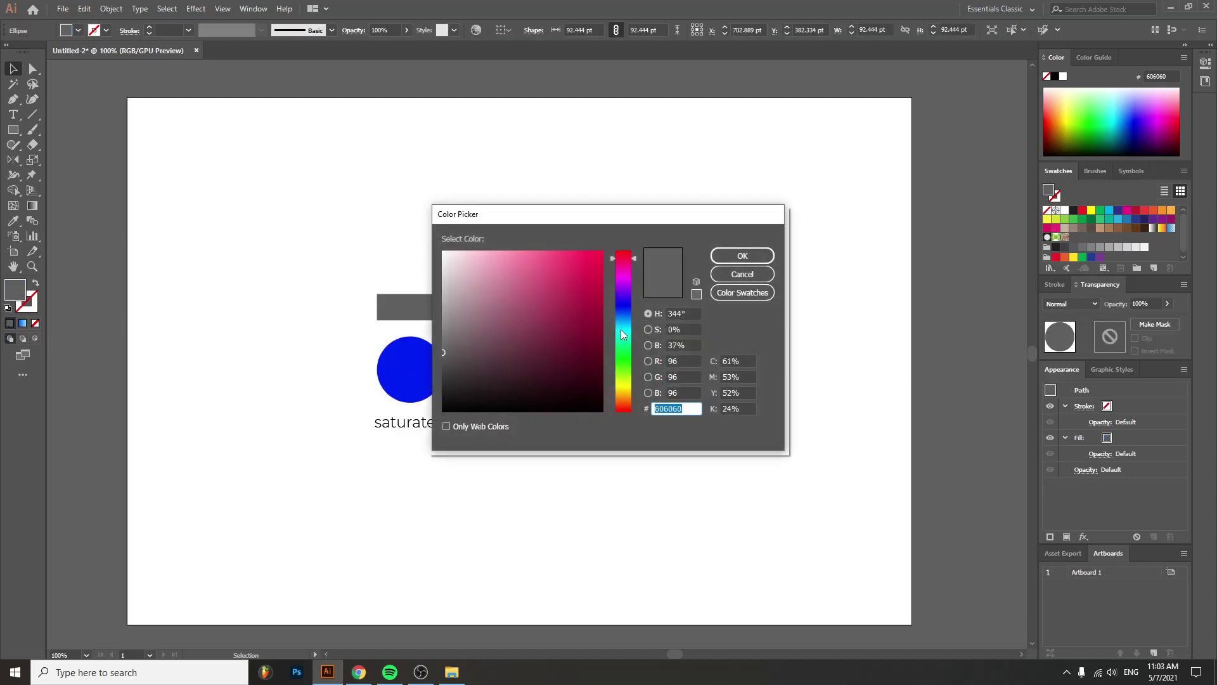
pyautogui.moveTo(628, 325); pyautogui.dragTo(630, 329)
pyautogui.moveTo(603, 260); pyautogui.dragTo(607, 235)
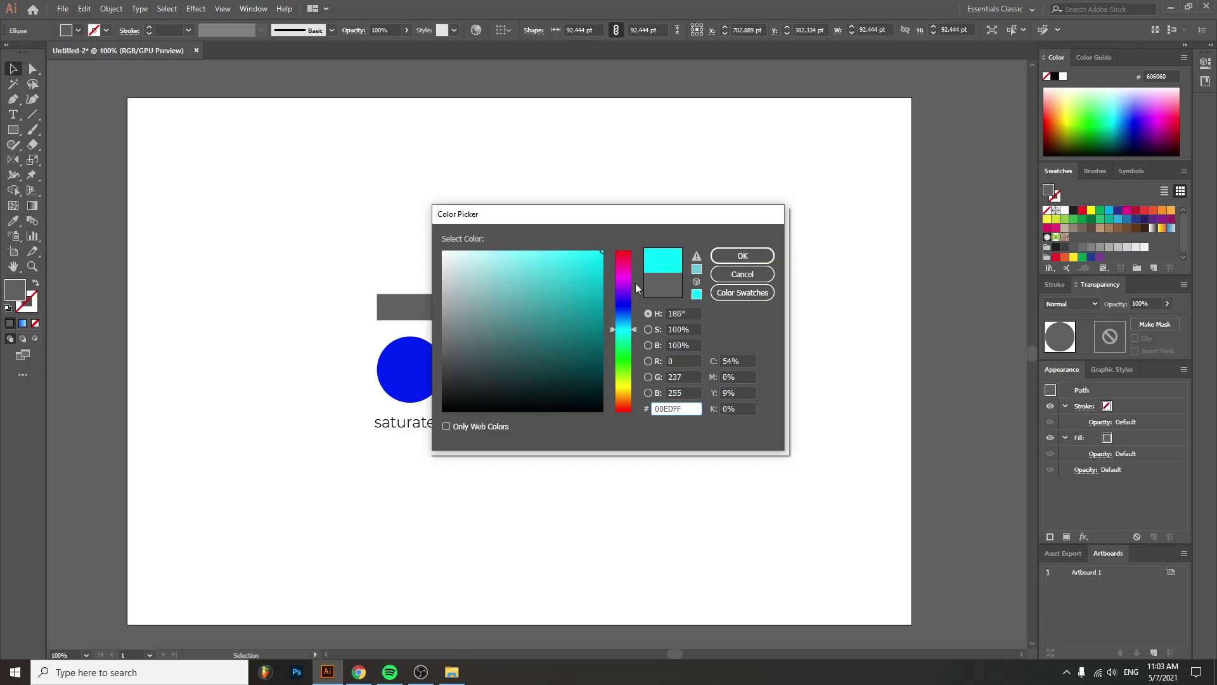
pyautogui.moveTo(636, 326); pyautogui.dragTo(634, 322)
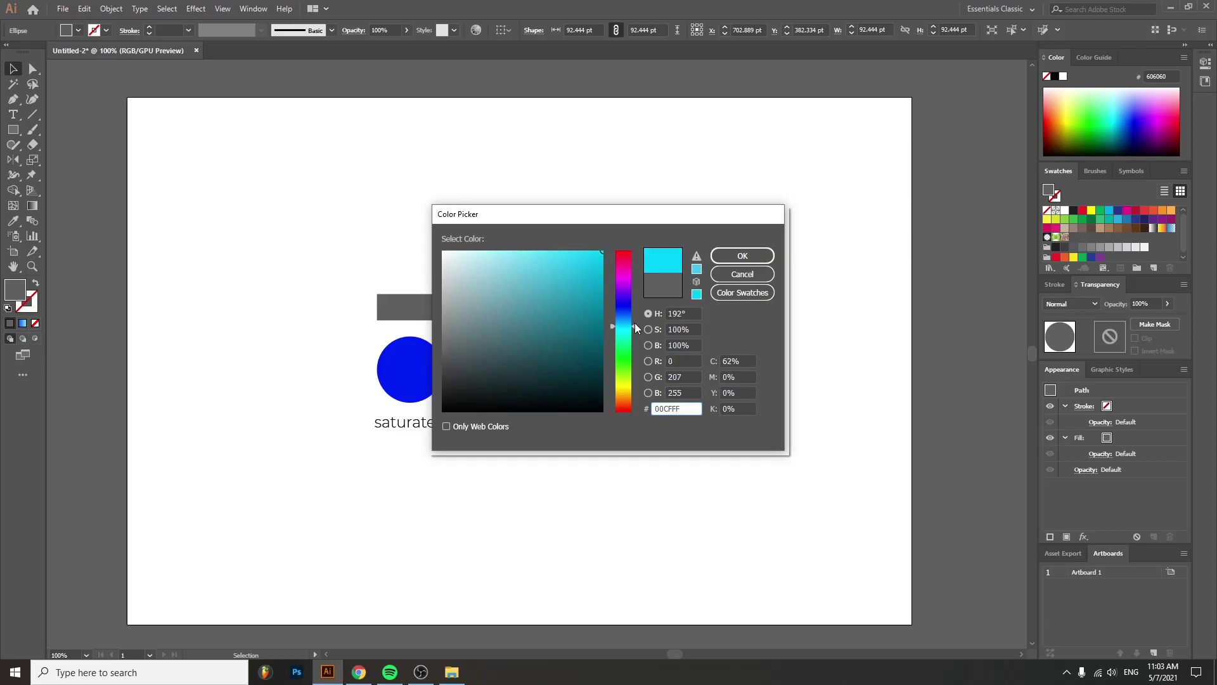
pyautogui.click(743, 256)
pyautogui.click(842, 363)
pyautogui.hscroll(-1, 824, 362)
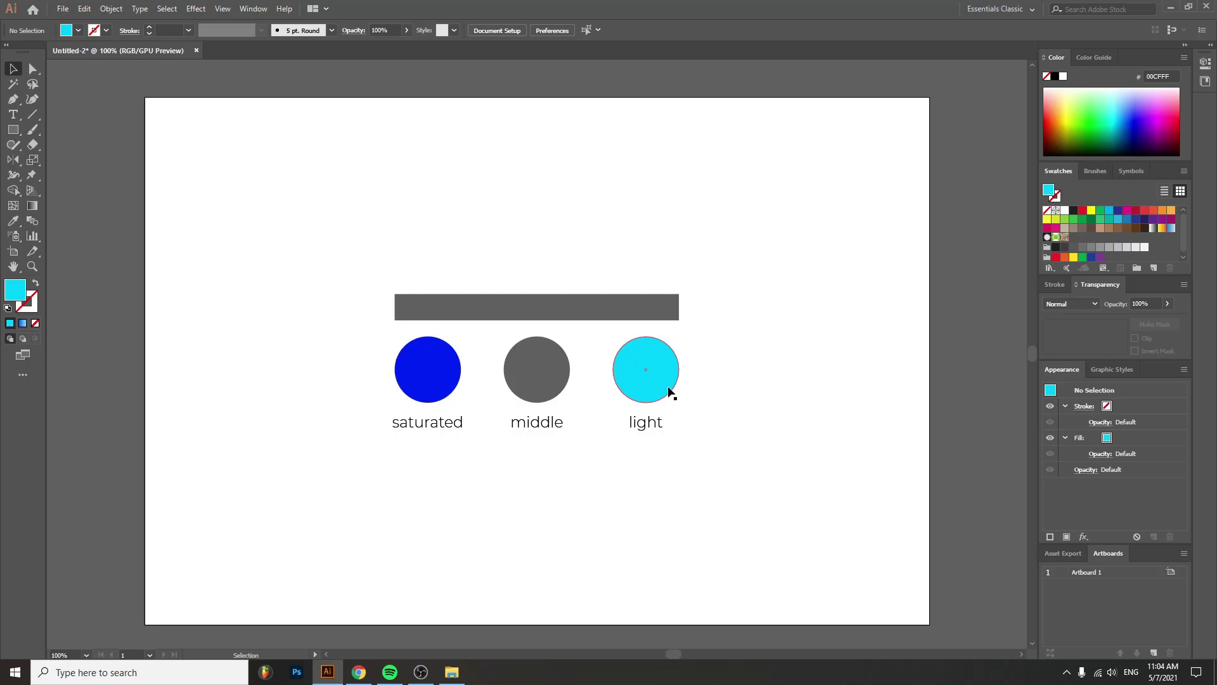
pyautogui.scroll(1, 753, 372)
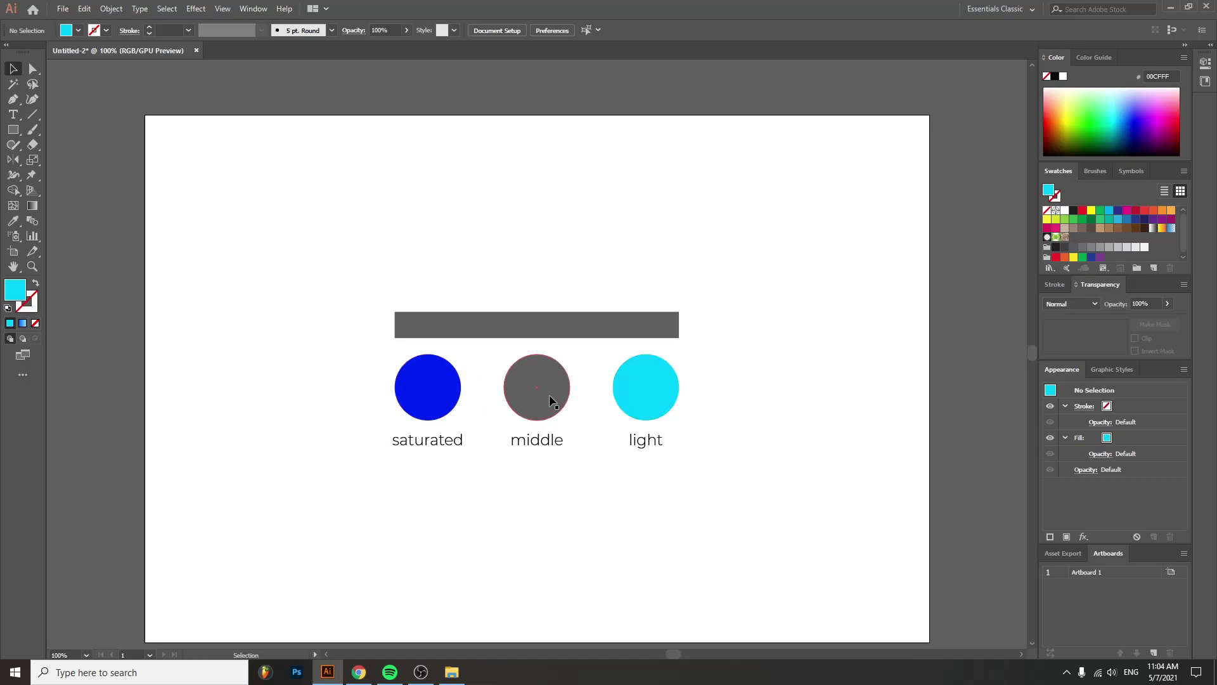
pyautogui.click(589, 336)
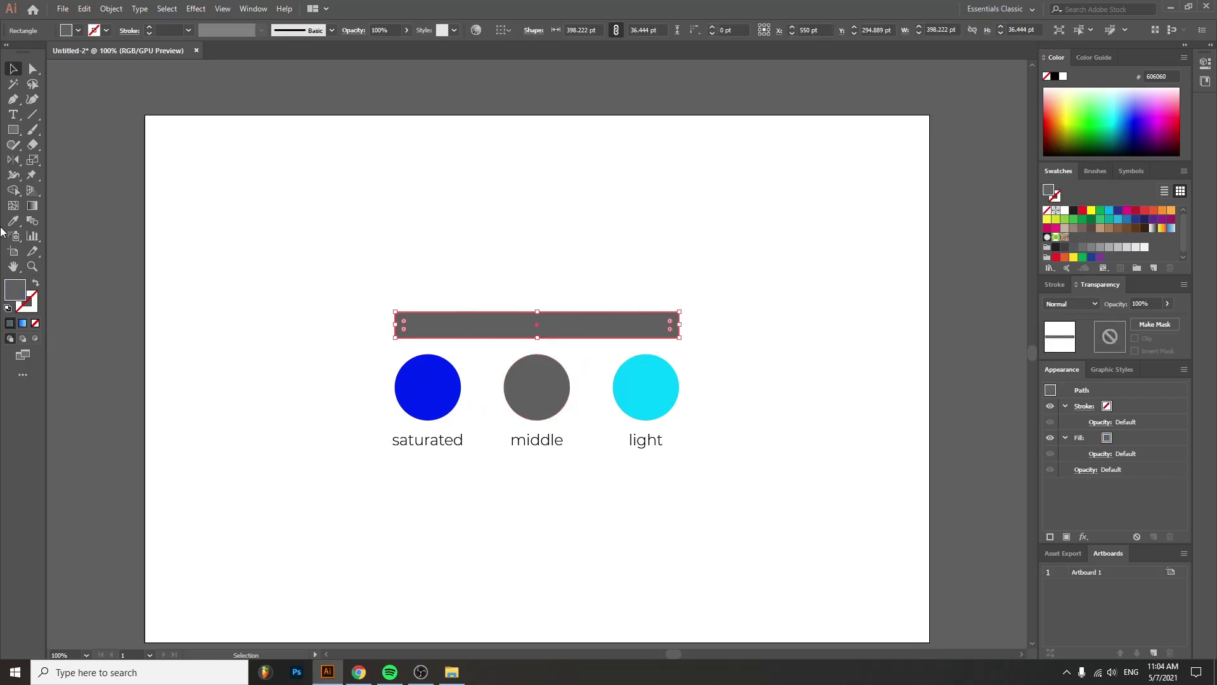
pyautogui.click(13, 131)
pyautogui.moveTo(395, 275); pyautogui.dragTo(679, 297)
pyautogui.press('v')
pyautogui.click(726, 337)
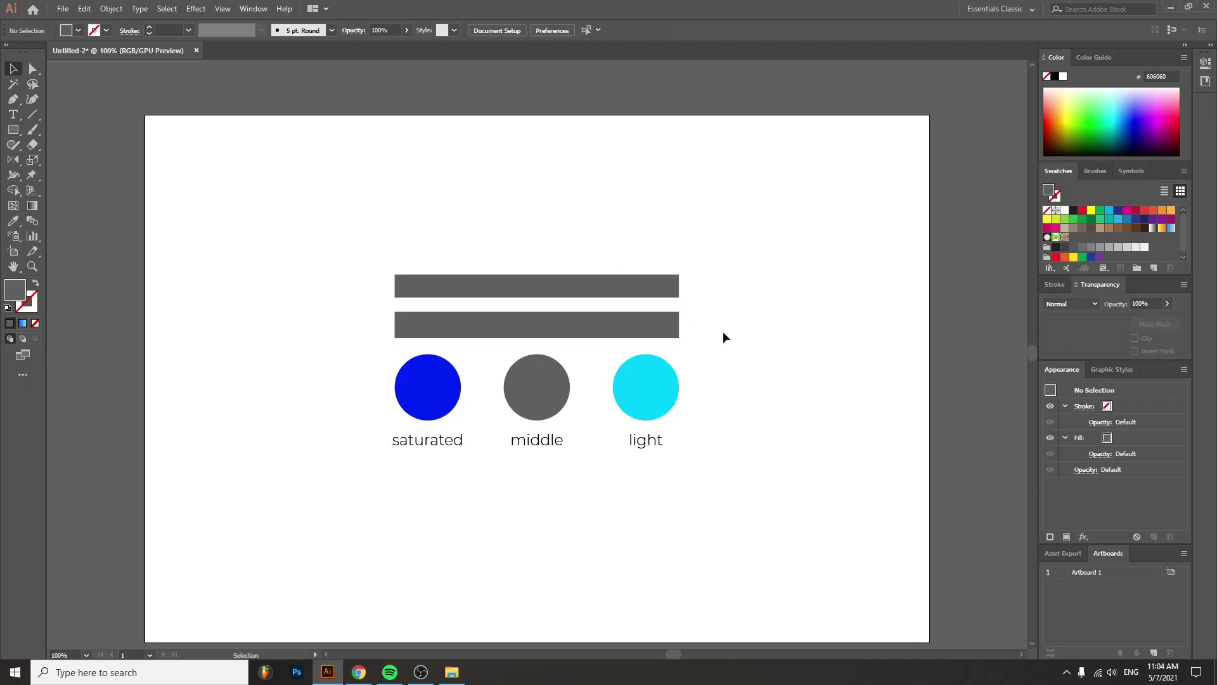
pyautogui.click(668, 284)
pyautogui.press('Delete')
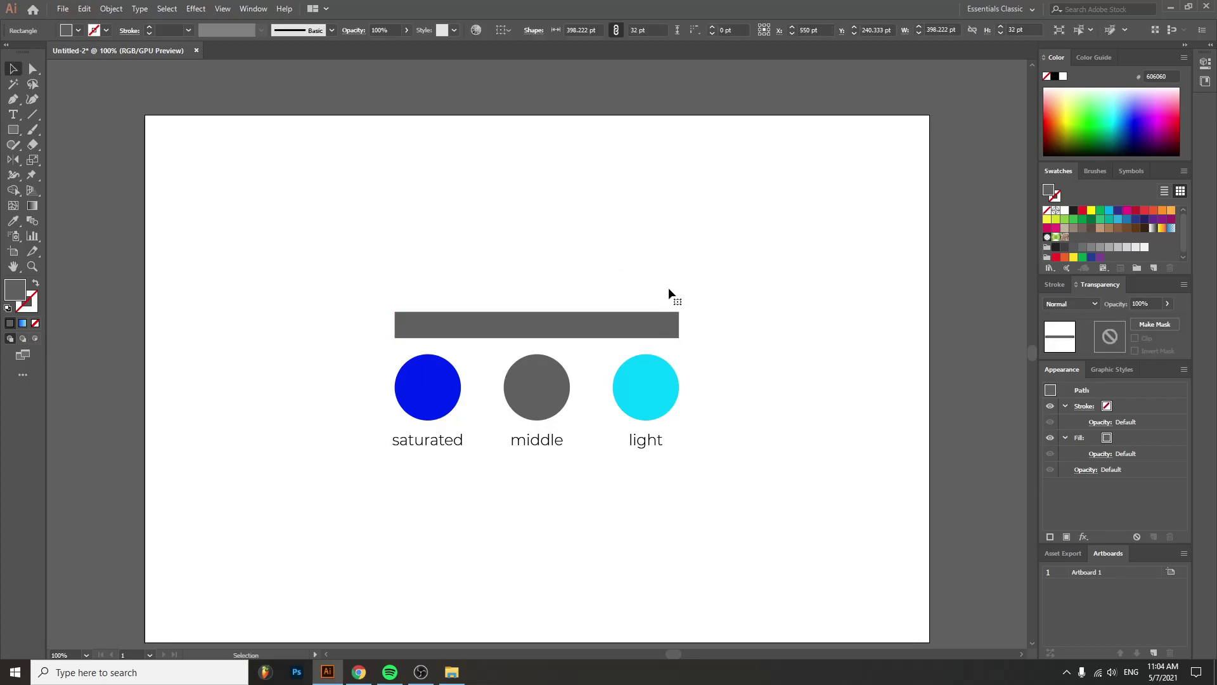
pyautogui.click(653, 323)
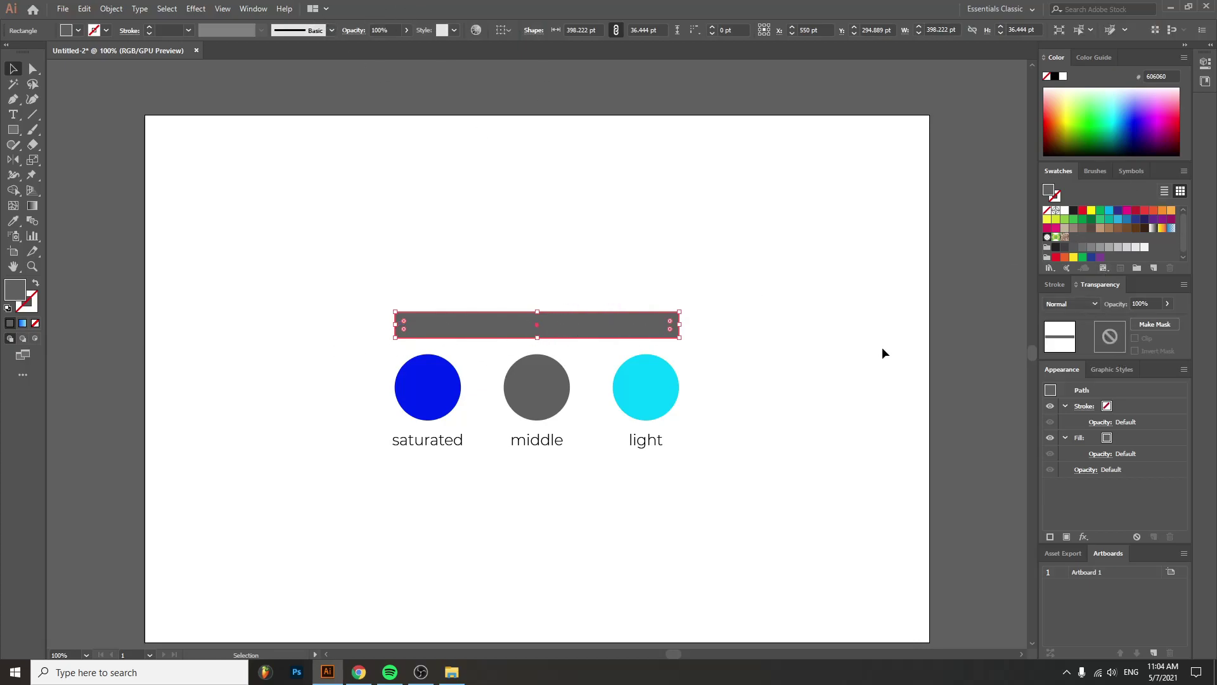
# - Apply the White, Black preset gradient to the grey bar from the Gradient panel
pyautogui.click(252, 8)
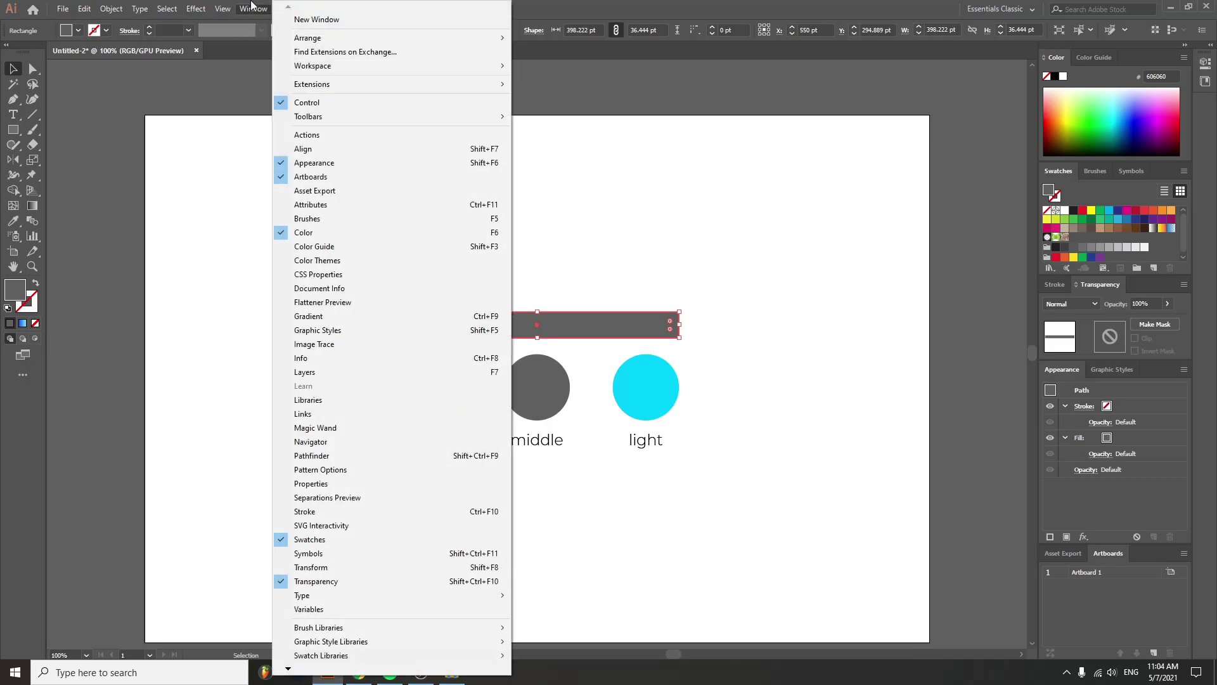
pyautogui.click(327, 314)
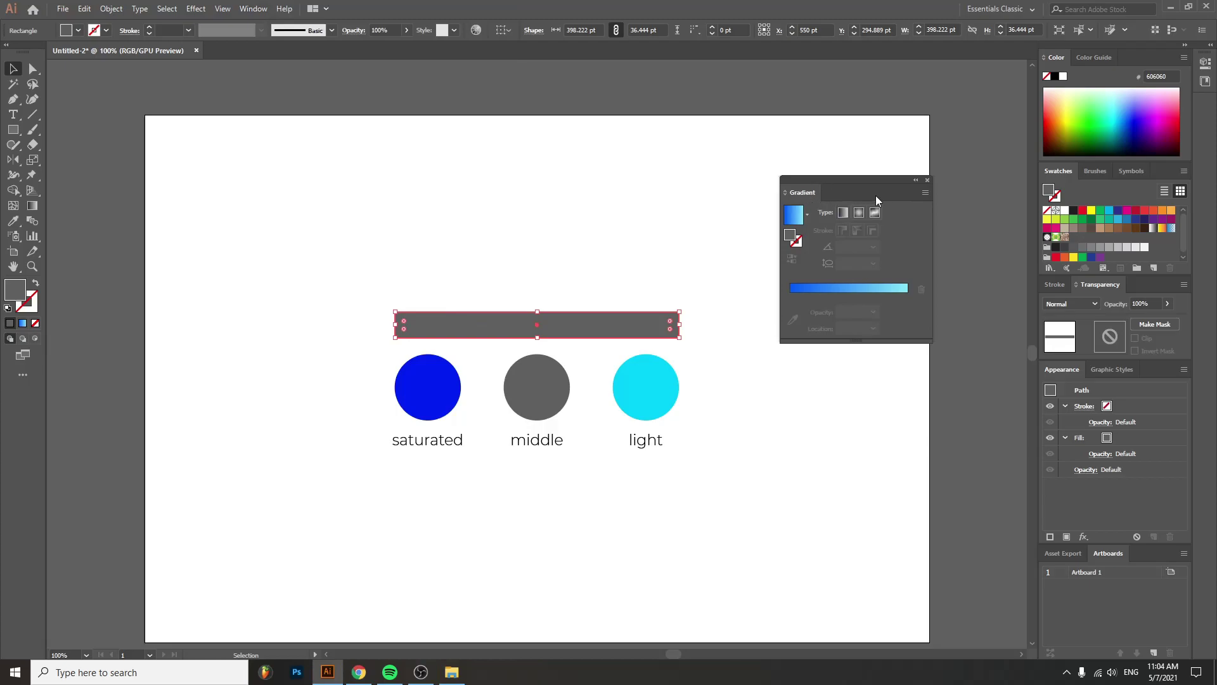
pyautogui.click(808, 214)
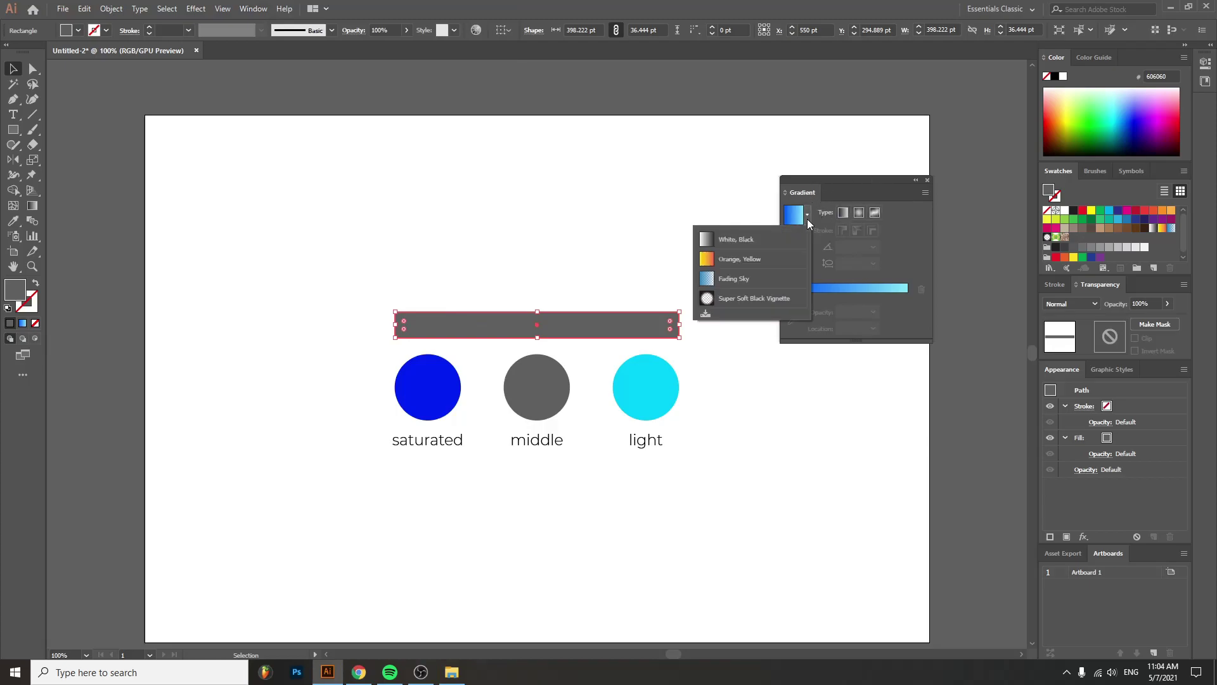
pyautogui.click(772, 240)
pyautogui.moveTo(930, 180); pyautogui.dragTo(973, 141)
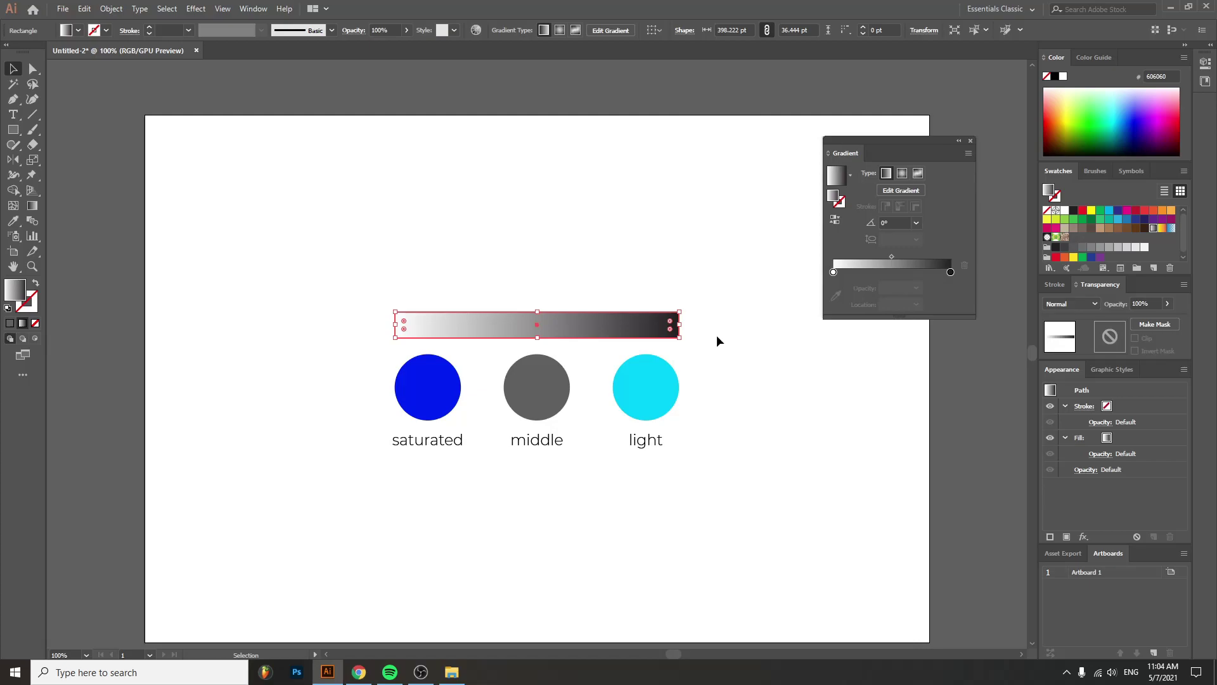
# - Sample the saturated circle's blue into the left gradient stop and the light circle's cyan into the right
pyautogui.click(833, 271)
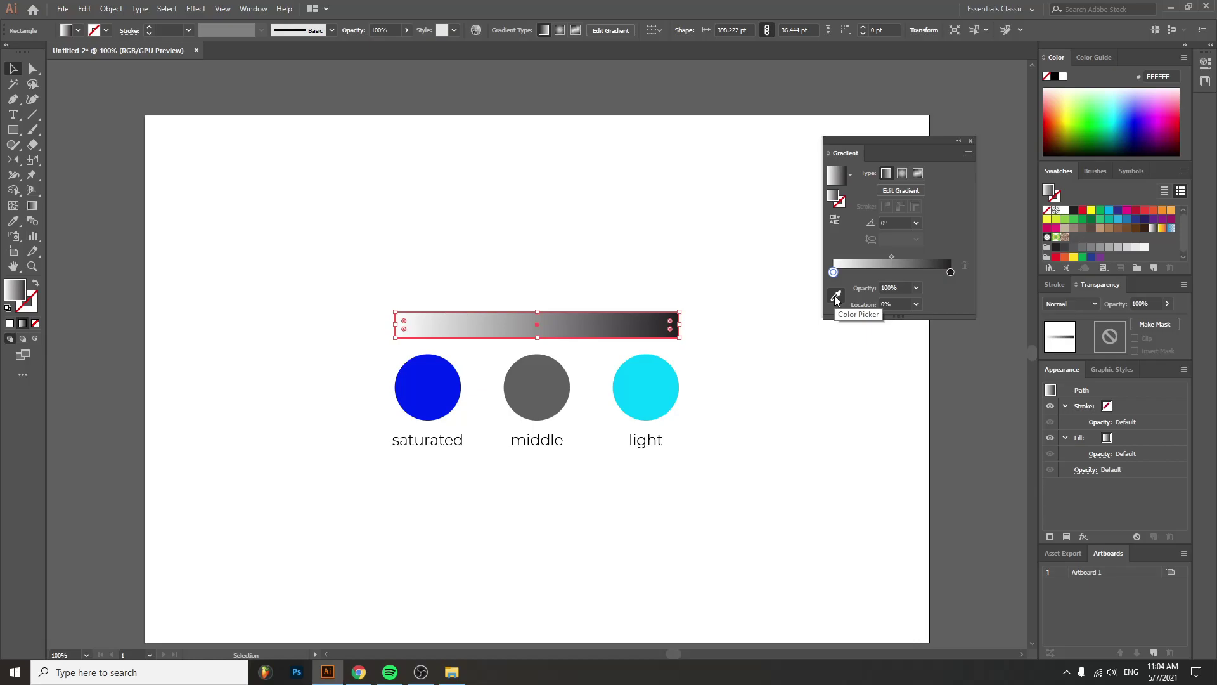
pyautogui.click(835, 295)
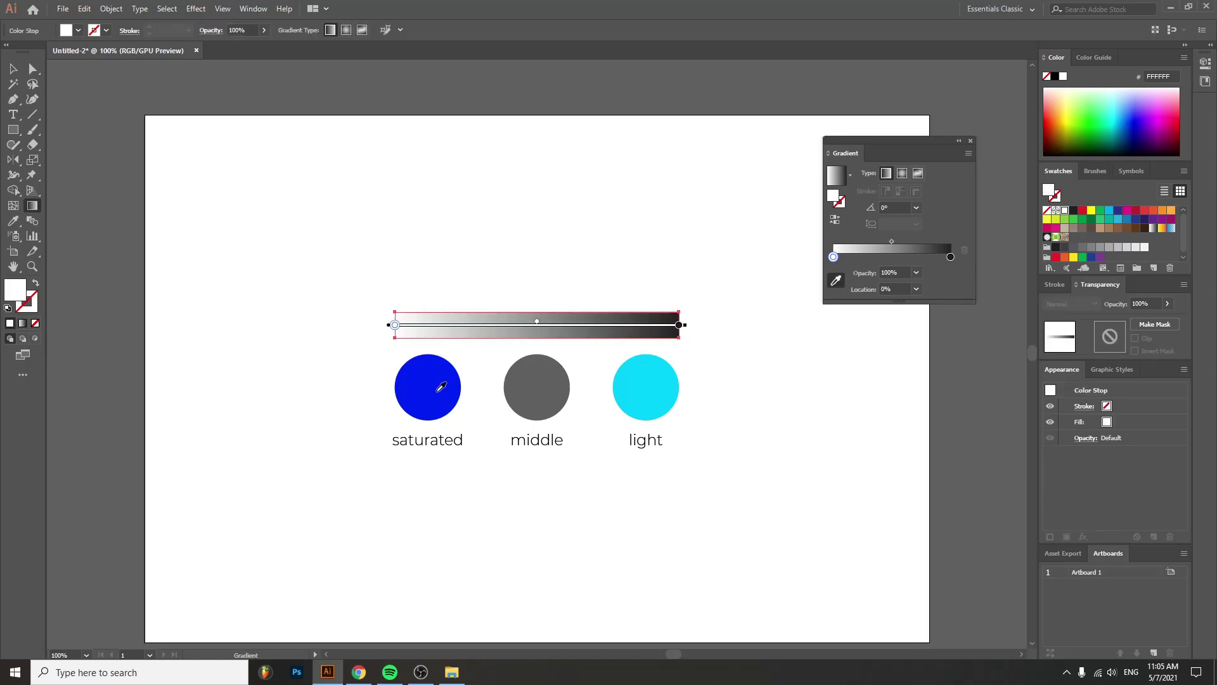
pyautogui.click(438, 390)
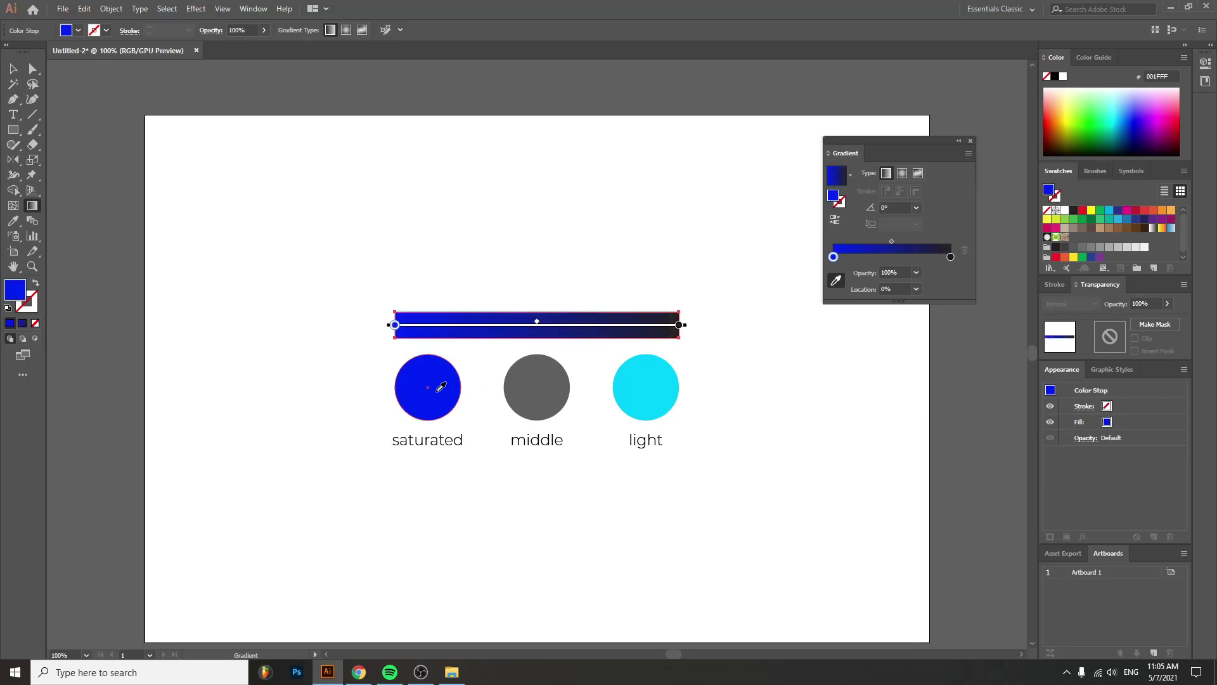
pyautogui.click(950, 257)
pyautogui.click(836, 281)
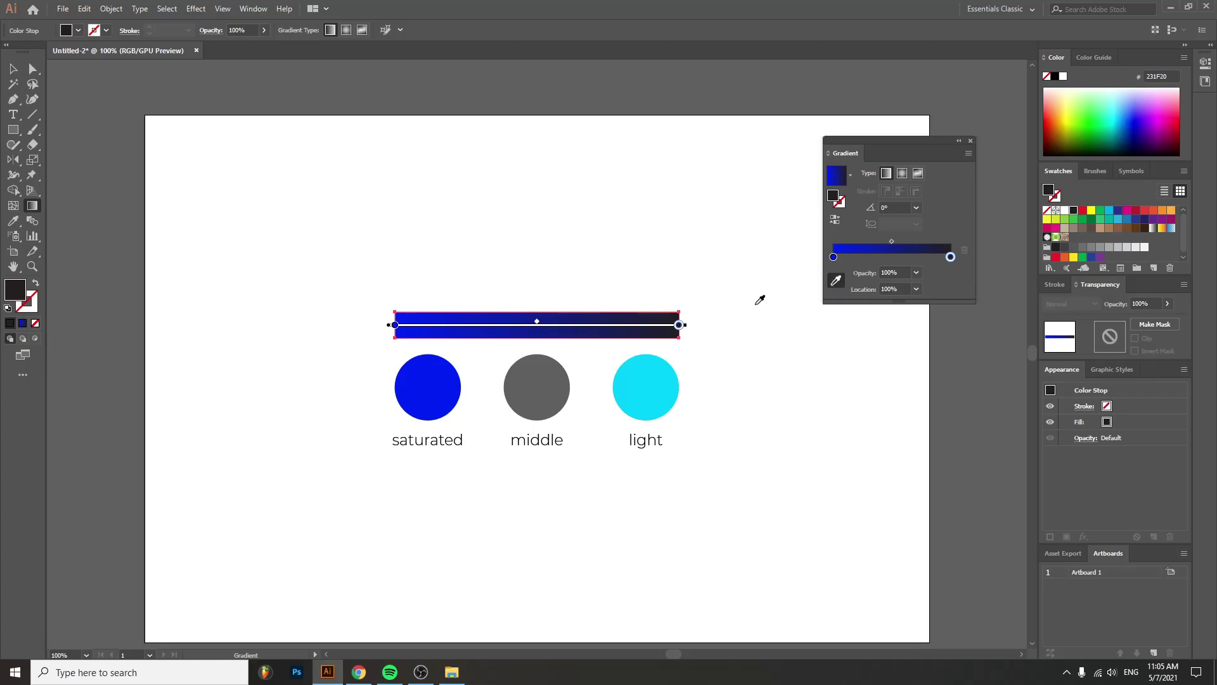
pyautogui.click(659, 380)
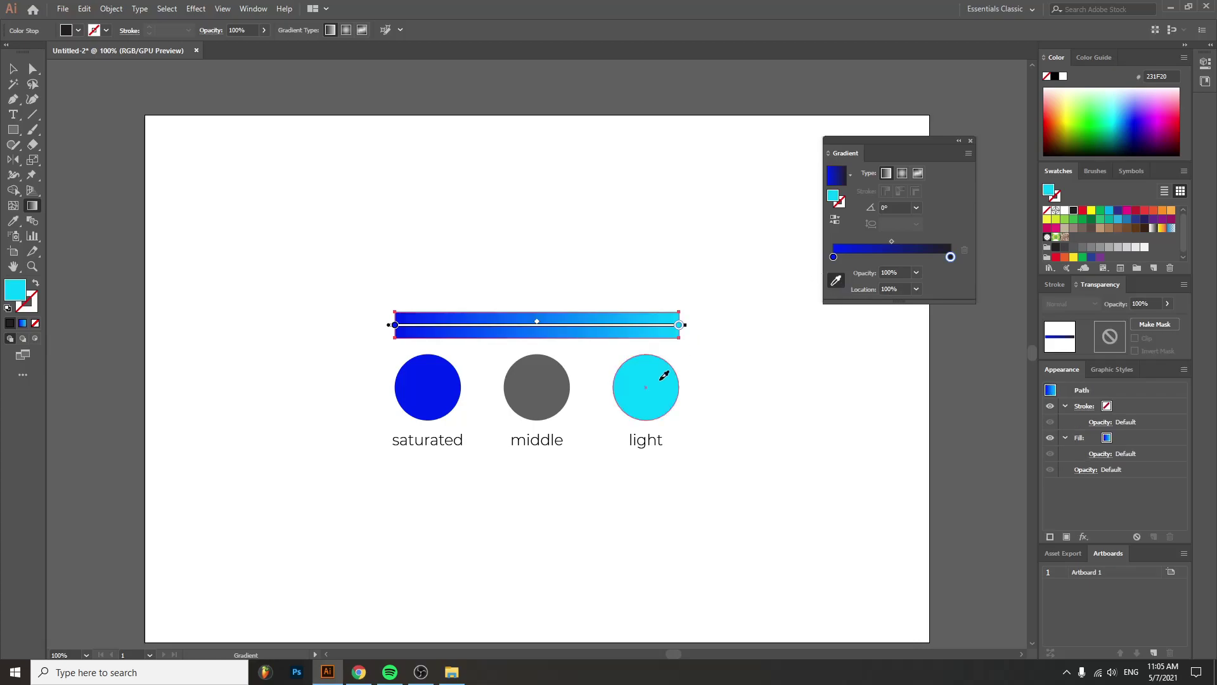
# - Expand the gradient bar with default settings, then undo the expansion
pyautogui.click(970, 140)
pyautogui.press('v')
pyautogui.click(770, 244)
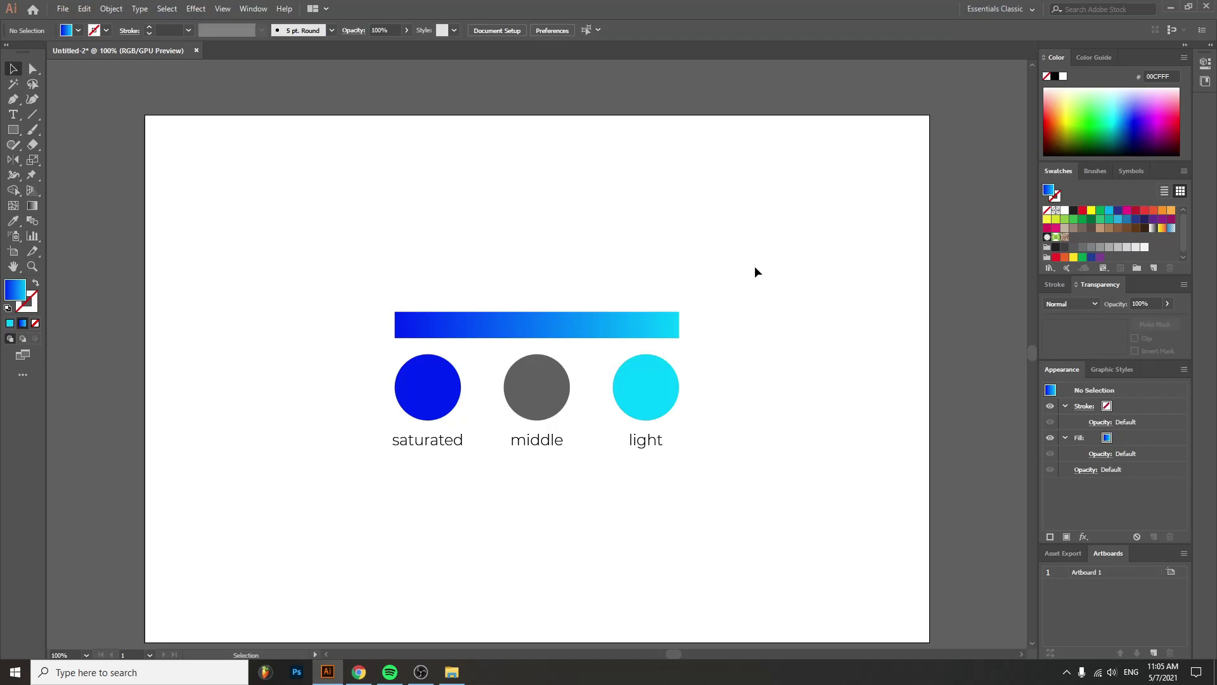
pyautogui.click(664, 321)
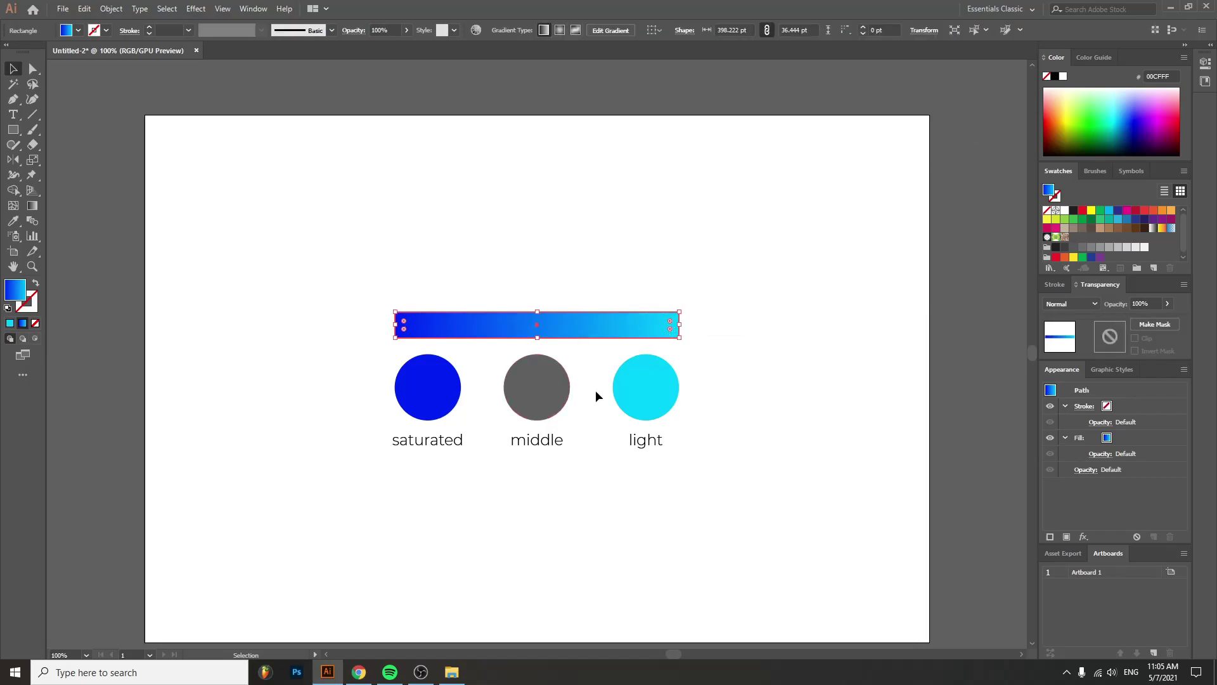
pyautogui.click(111, 9)
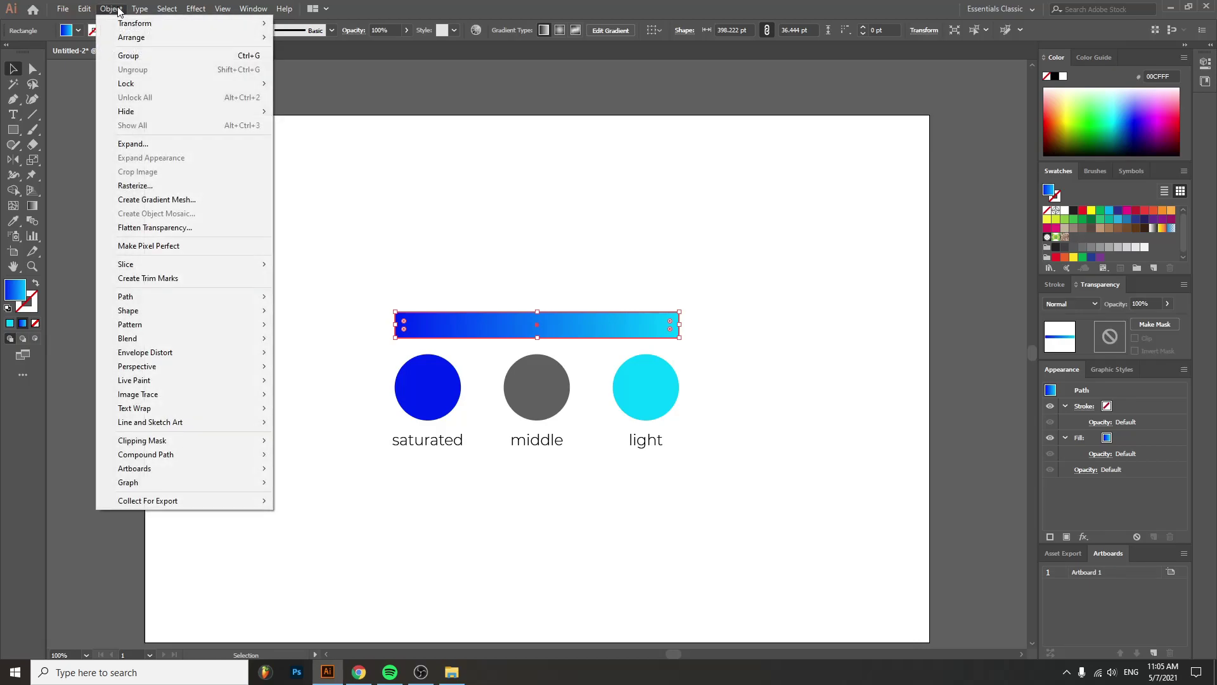
pyautogui.click(140, 145)
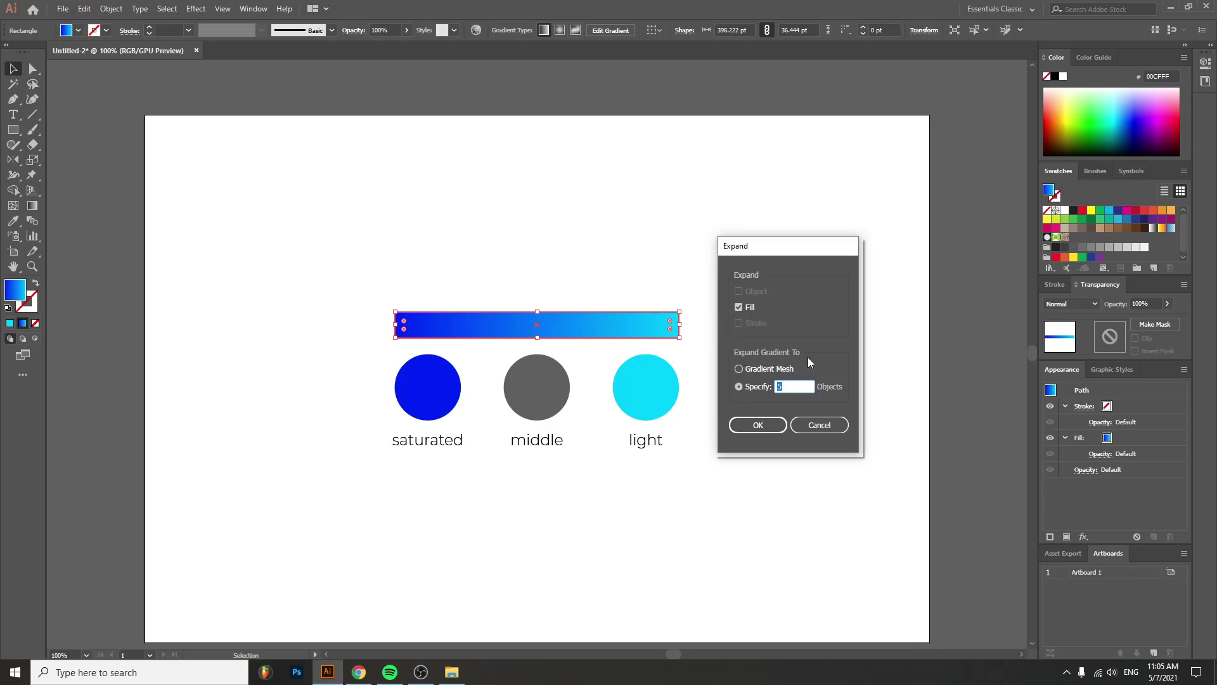
pyautogui.click(758, 425)
pyautogui.click(782, 397)
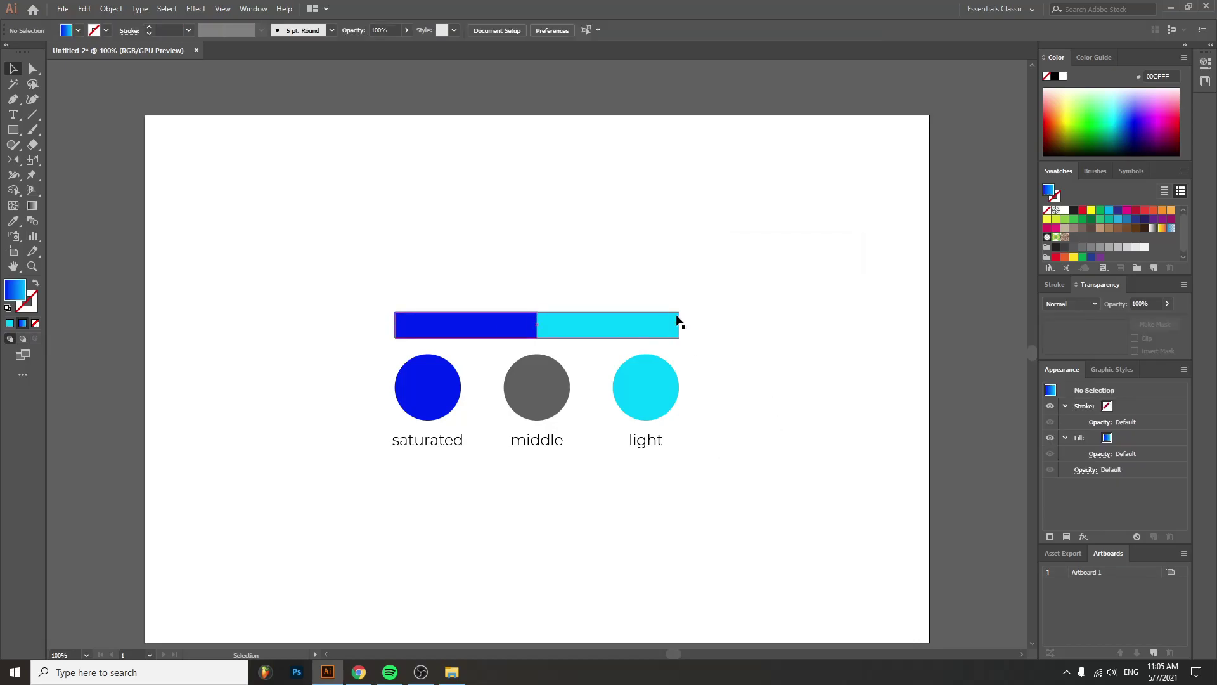
pyautogui.hotkey('ctrl', 'z')
pyautogui.hotkey('ctrl', 'z')
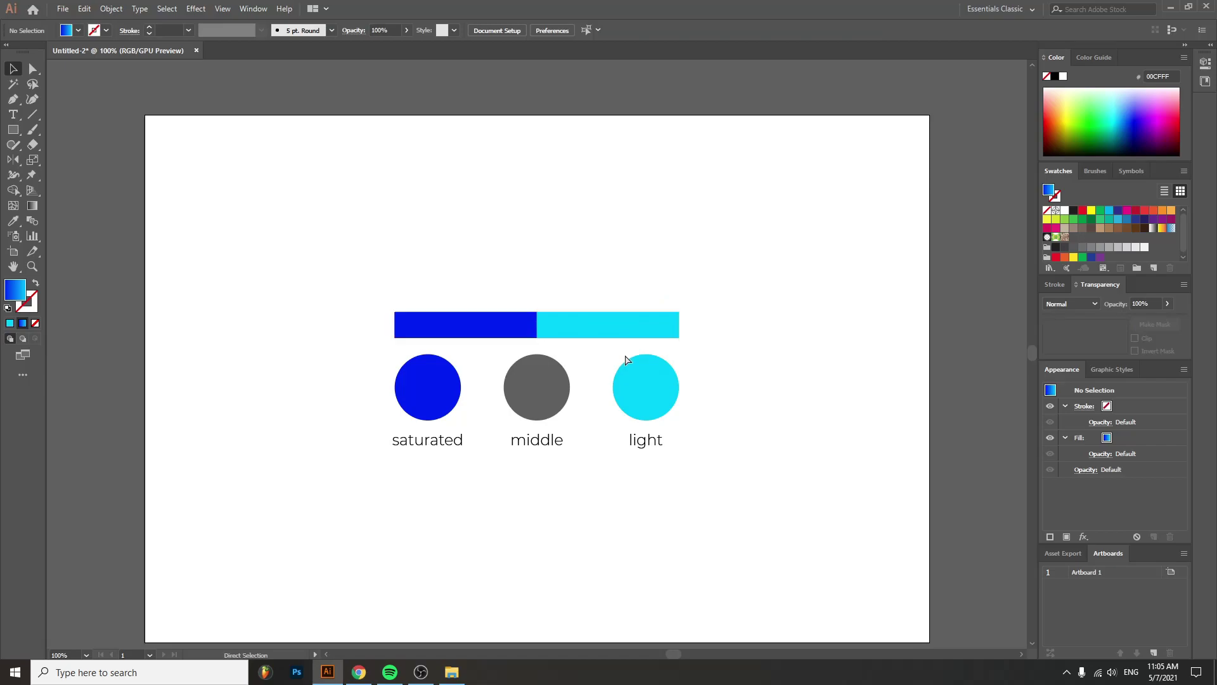
# - Expand the gradient bar again with Specify set to 5 objects
pyautogui.press('v')
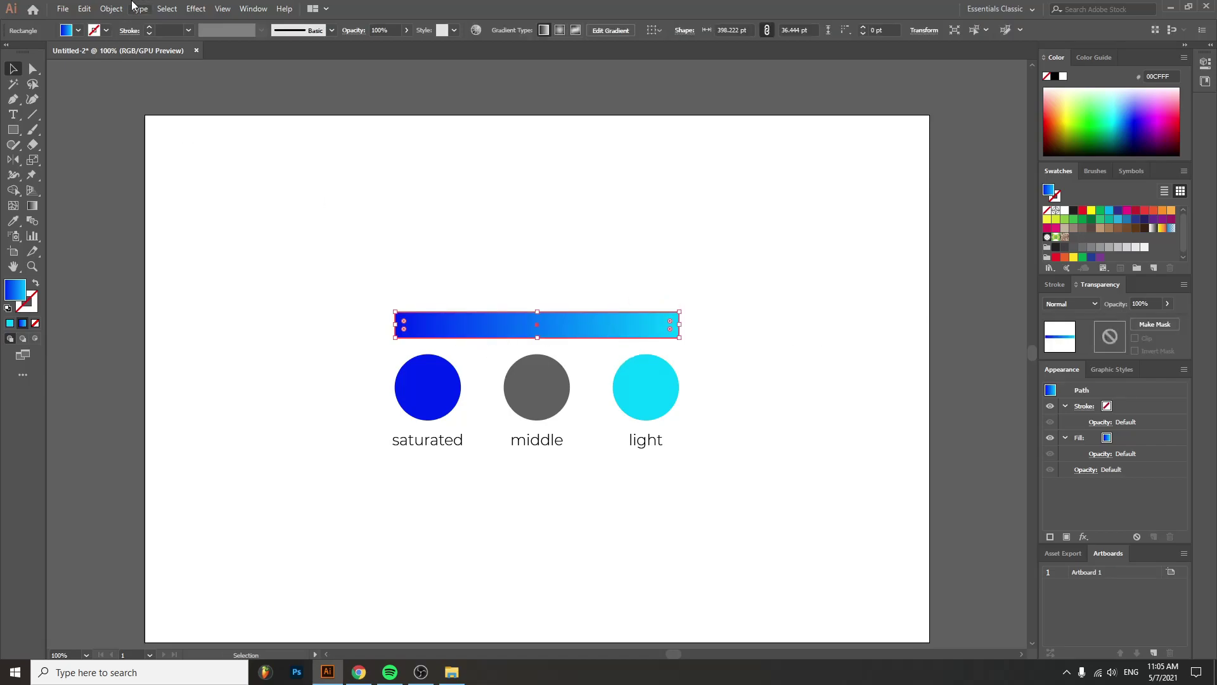
pyautogui.click(111, 8)
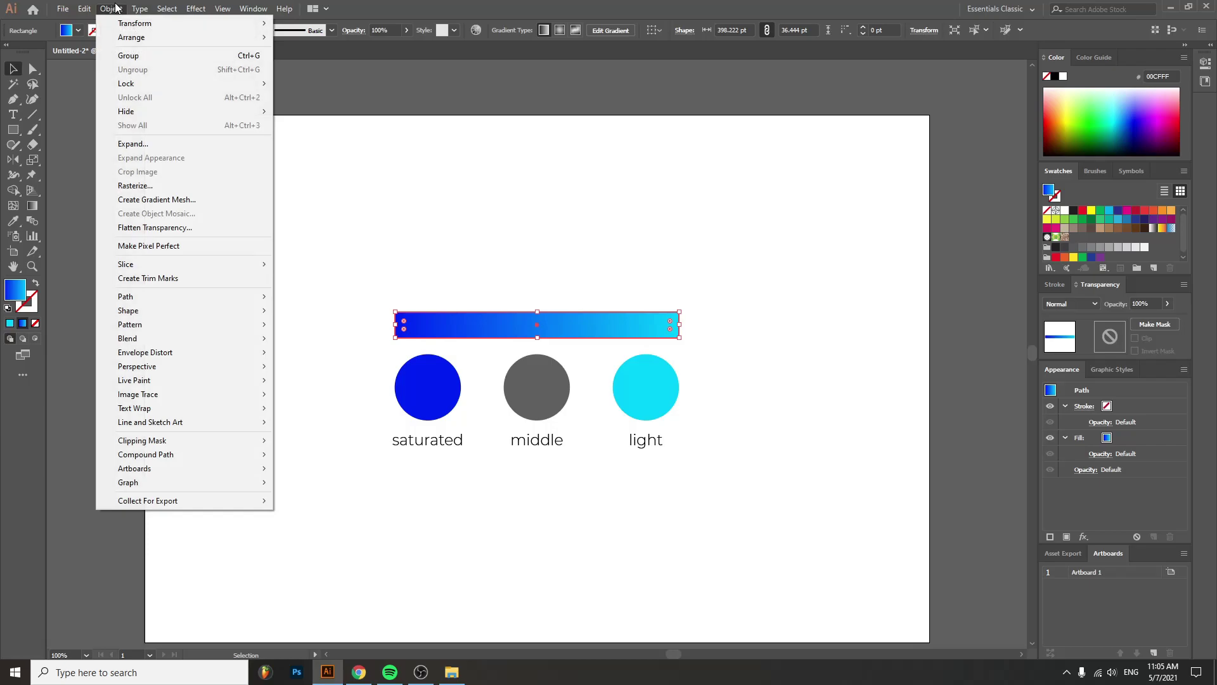
pyautogui.click(177, 143)
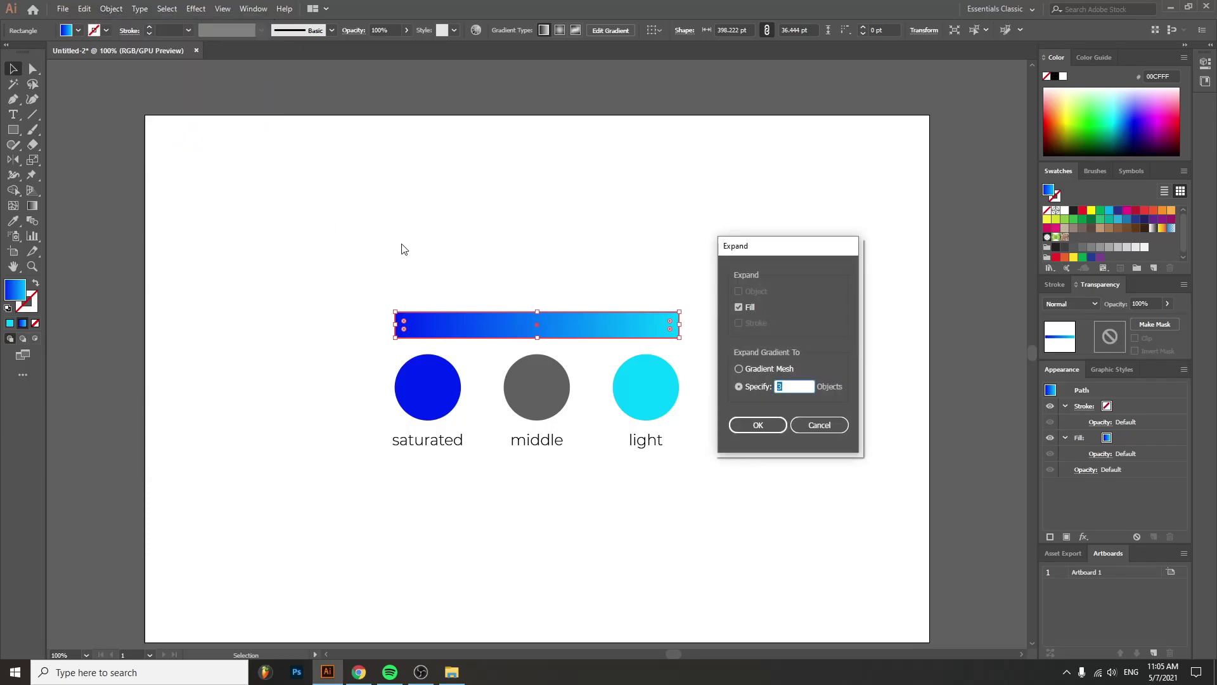
pyautogui.write('5')
pyautogui.click(775, 423)
pyautogui.click(772, 421)
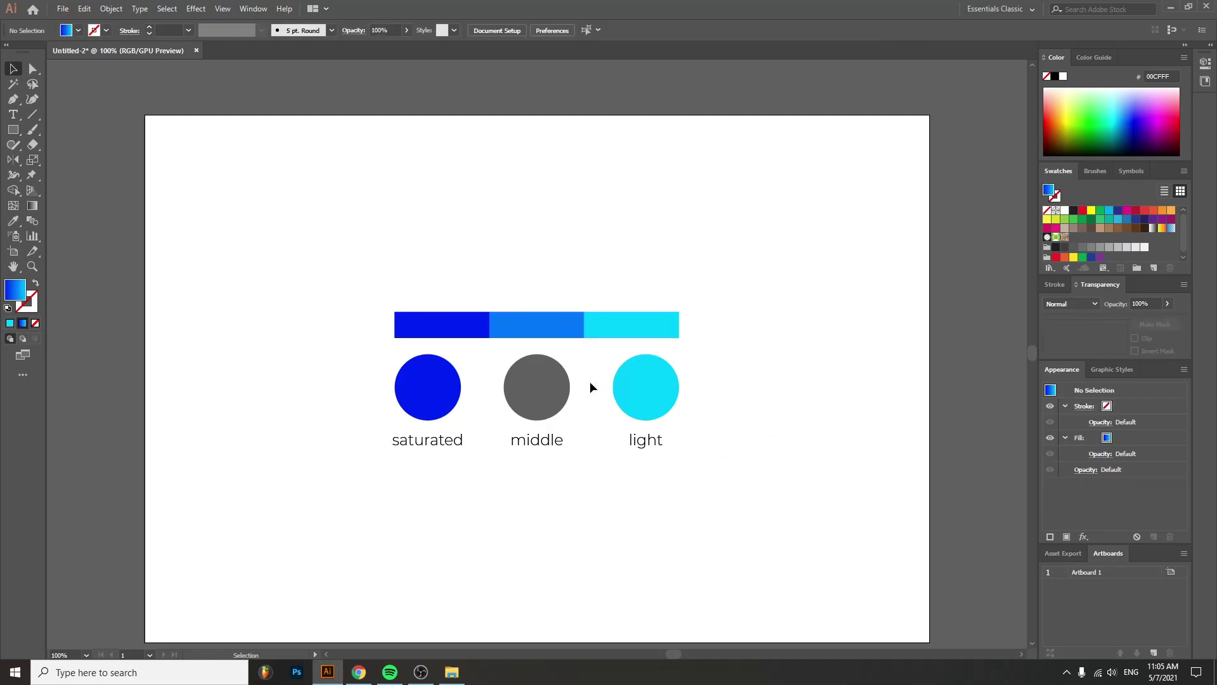
# - Give the grey middle circle the middle block's blue, 0077FF, with the Eyedropper
pyautogui.click(558, 381)
pyautogui.press('i')
pyautogui.click(558, 324)
pyautogui.press('v')
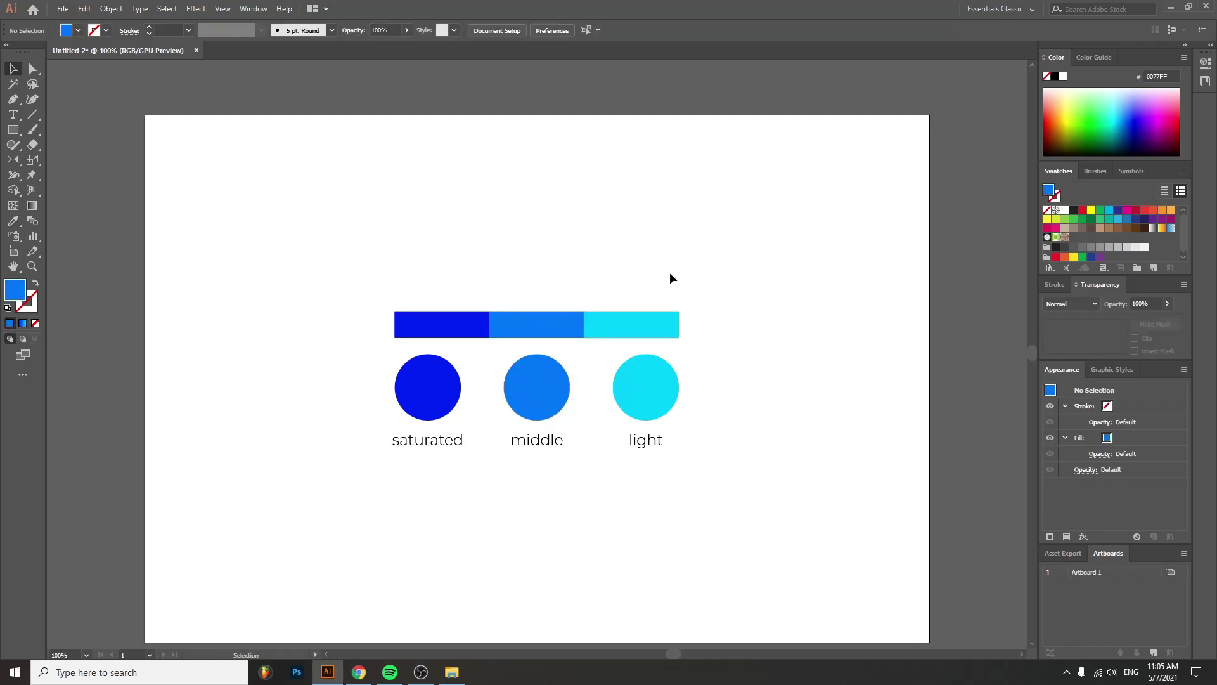
pyautogui.scroll(-3, 589, 333)
pyautogui.scroll(1, 608, 336)
# - Move the bar, circles and labels off the artboard to the upper left
pyautogui.moveTo(686, 253); pyautogui.dragTo(374, 463)
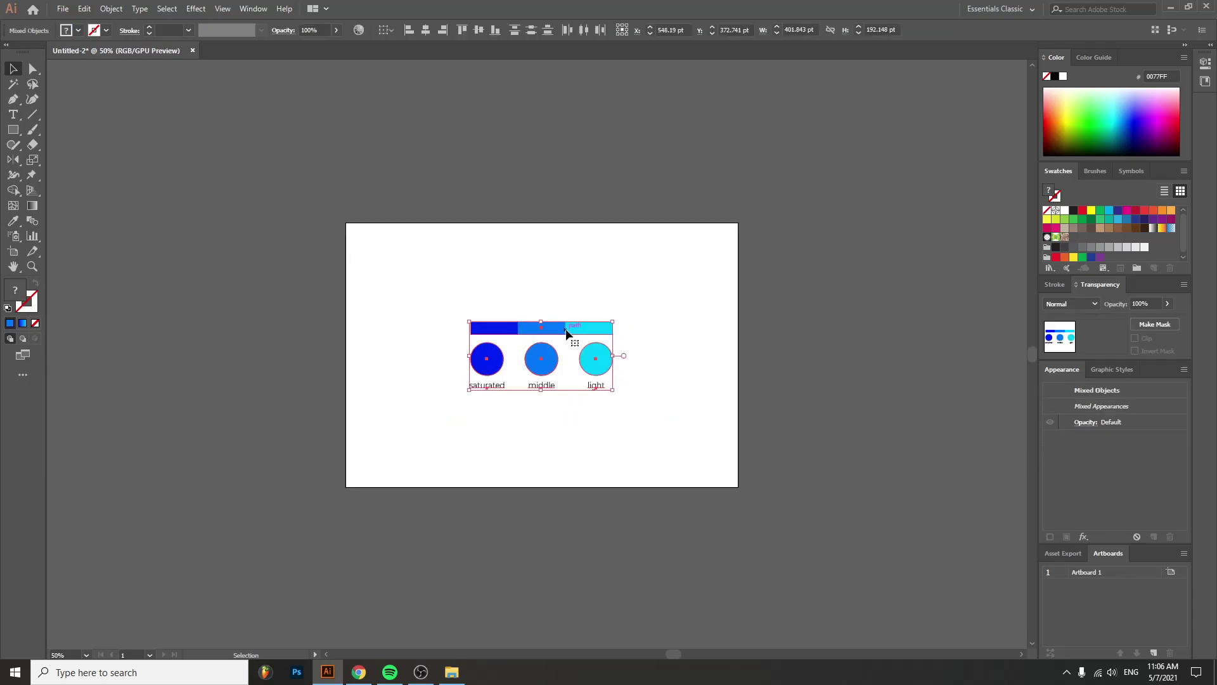
pyautogui.click(672, 347)
pyautogui.scroll(1, 698, 330)
pyautogui.hotkey('ctrl', 'a')
pyautogui.moveTo(552, 329); pyautogui.dragTo(182, 157)
pyautogui.click(360, 219)
# - Draw a 191.333 pt mid-blue square in the middle of the artboard
pyautogui.press('m')
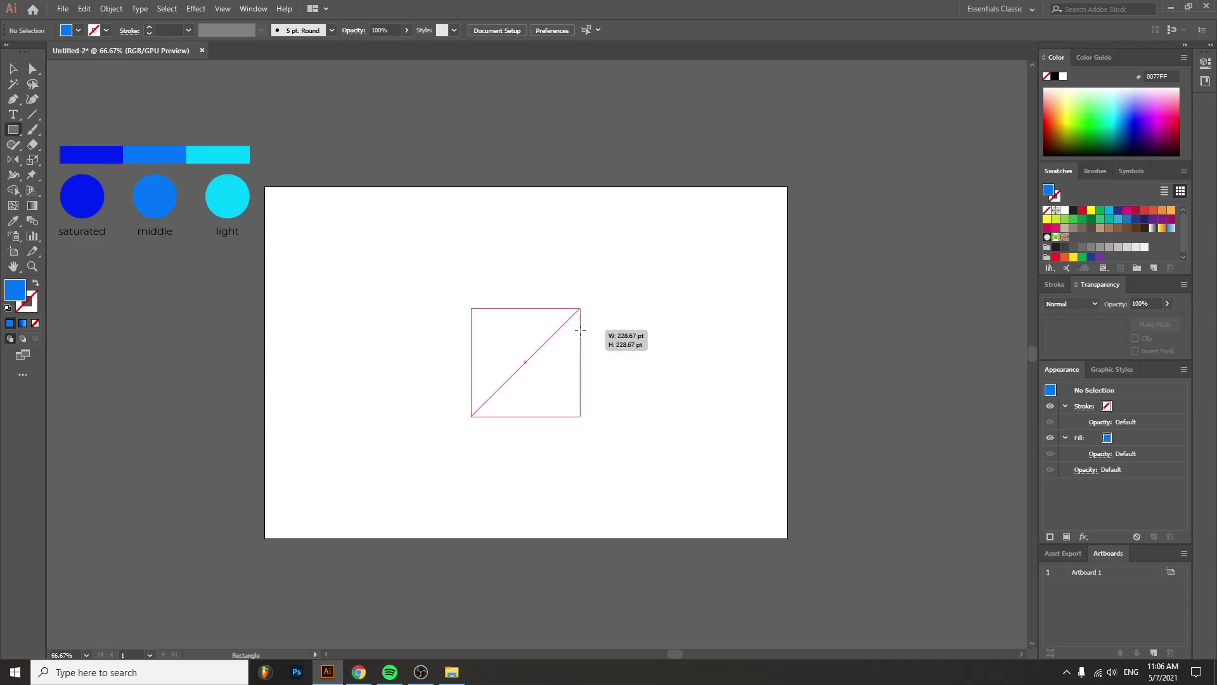
pyautogui.moveTo(580, 330); pyautogui.dragTo(572, 321)
pyautogui.press('v')
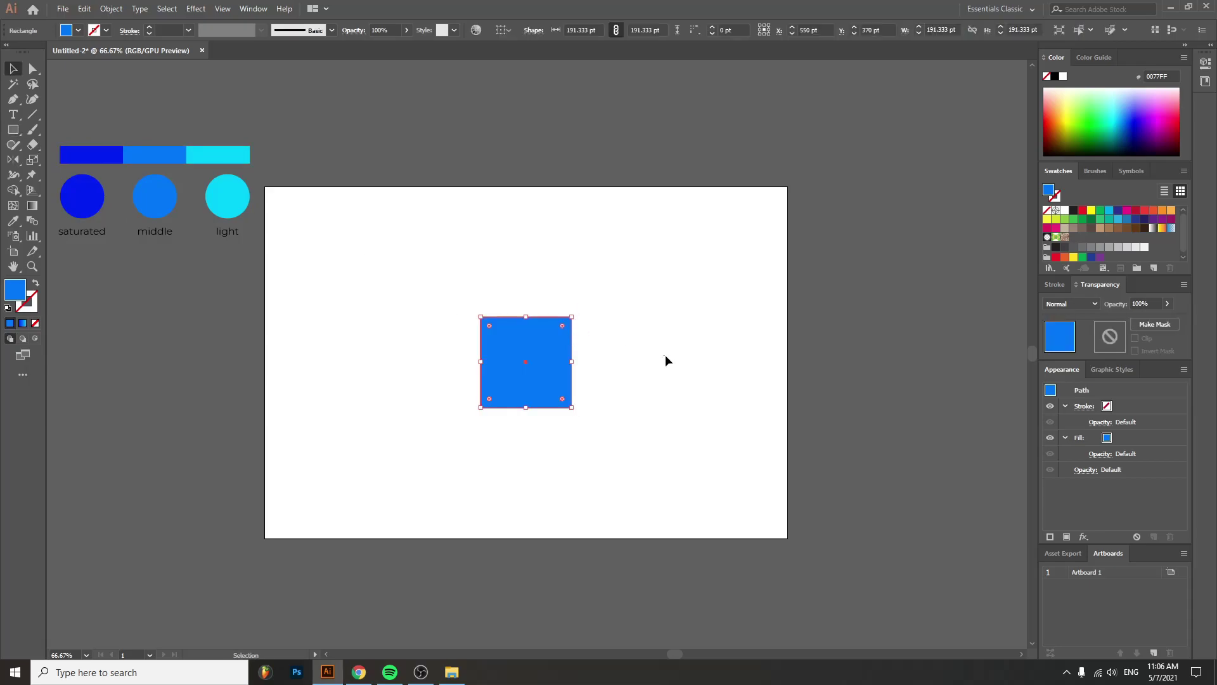
pyautogui.click(602, 393)
pyautogui.click(568, 372)
pyautogui.click(622, 337)
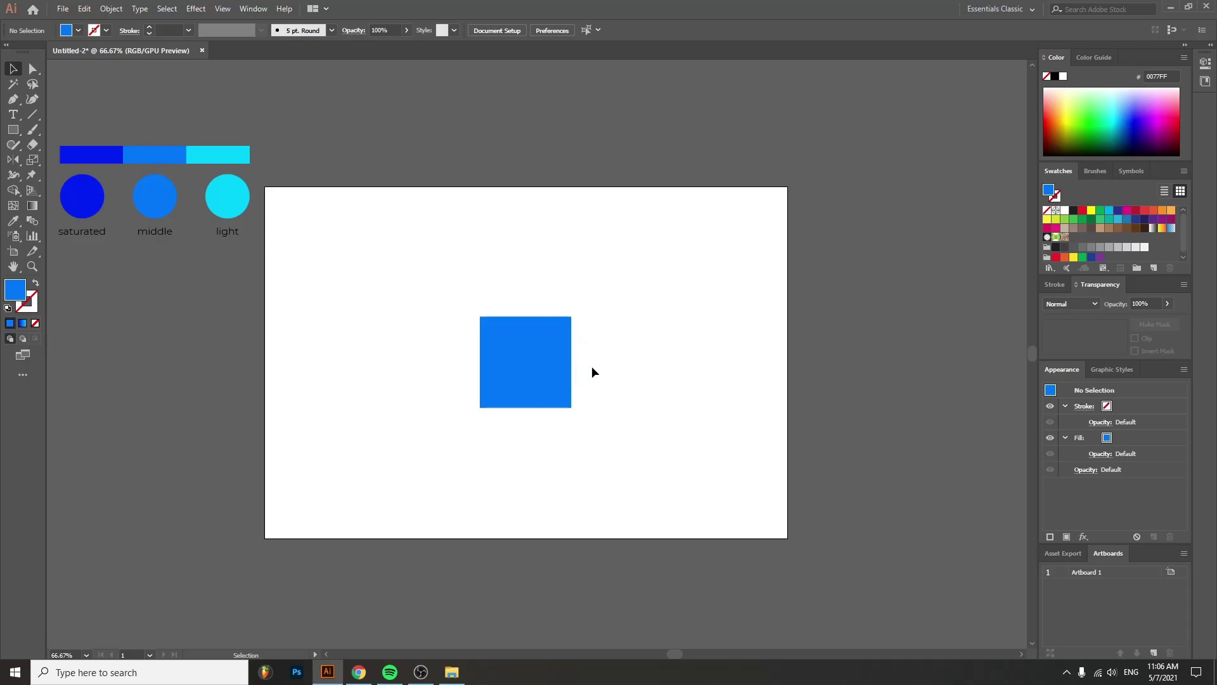
# - Undo the extra square and small rectangle drawn, leaving only the middle square selected
pyautogui.click(12, 129)
pyautogui.moveTo(384, 332); pyautogui.dragTo(435, 305)
pyautogui.moveTo(534, 287)
pyautogui.mouseDown()
pyautogui.moveTo(581, 260)
pyautogui.moveTo(497, 277)
pyautogui.moveTo(435, 234)
pyautogui.moveTo(492, 228)
pyautogui.mouseUp()
pyautogui.hotkey('ctrl', 'z')
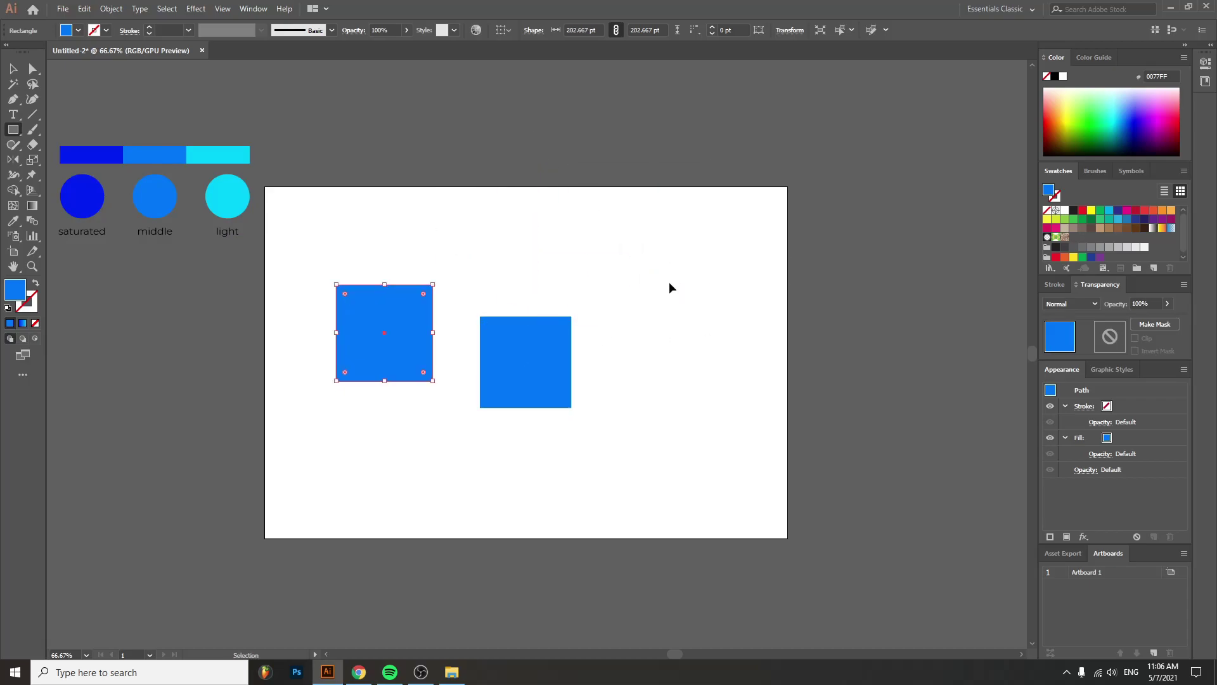
pyautogui.hotkey('ctrl', 'z')
pyautogui.press('v')
pyautogui.click(563, 353)
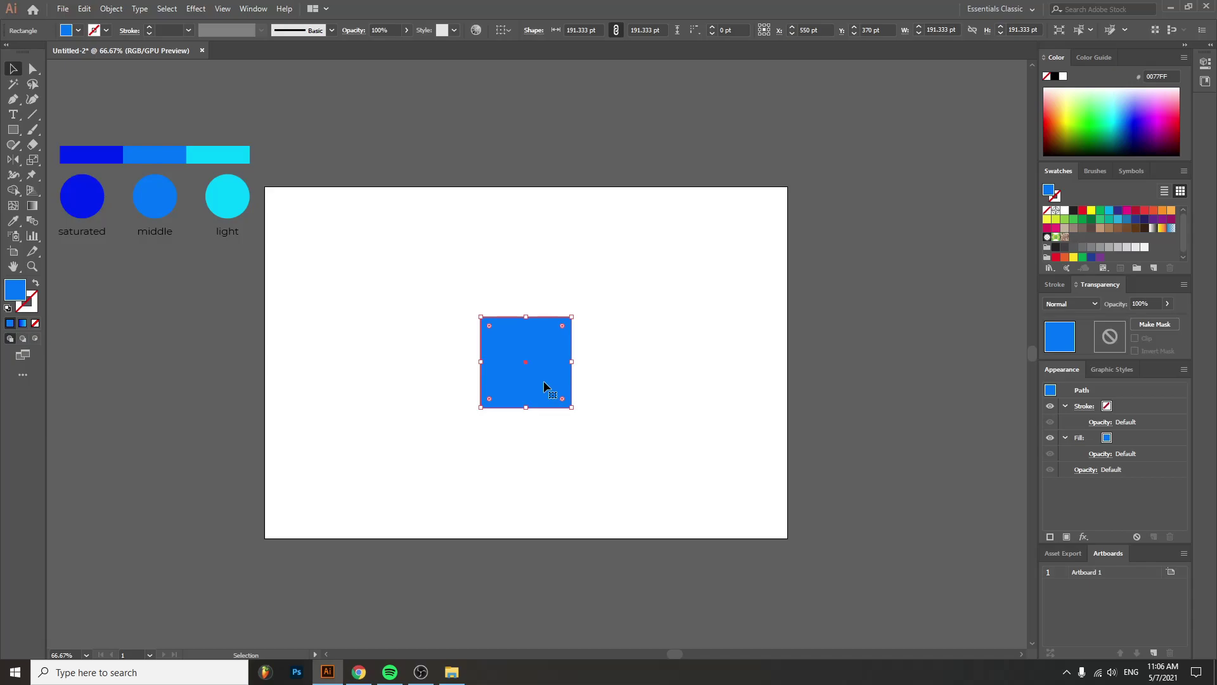
# - Duplicate the square offset to the right and rotate both 45° into overlapping diamonds
pyautogui.moveTo(552, 367); pyautogui.dragTo(599, 413)
pyautogui.moveTo(720, 253); pyautogui.dragTo(457, 495)
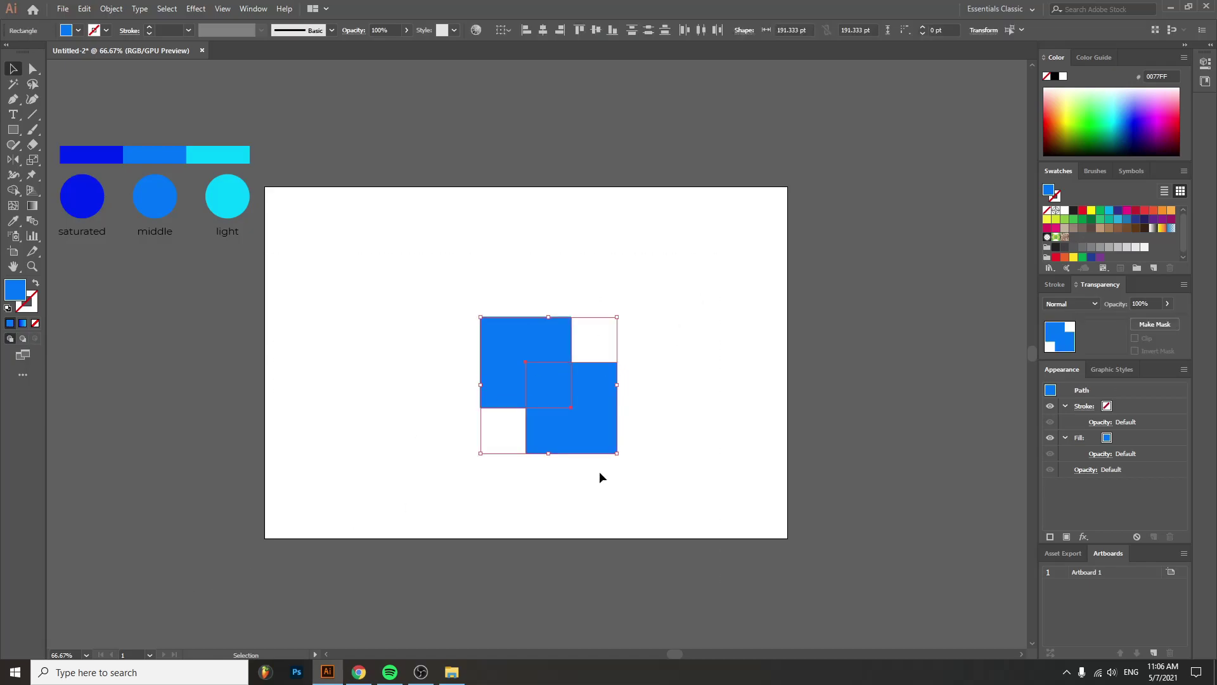
pyautogui.moveTo(622, 458); pyautogui.dragTo(671, 407)
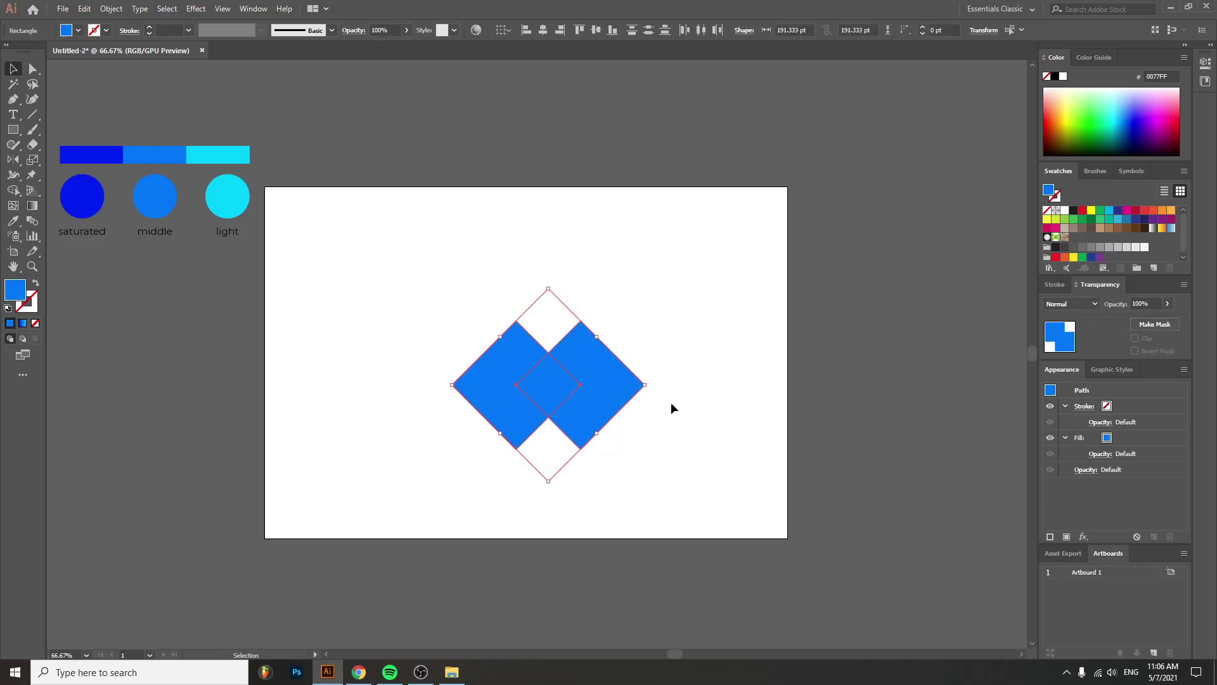
pyautogui.moveTo(594, 402); pyautogui.dragTo(568, 373)
pyautogui.hotkey('ctrl', 'shift', 'a')
pyautogui.hotkey('ctrl', '+')
pyautogui.hotkey('ctrl', '+')
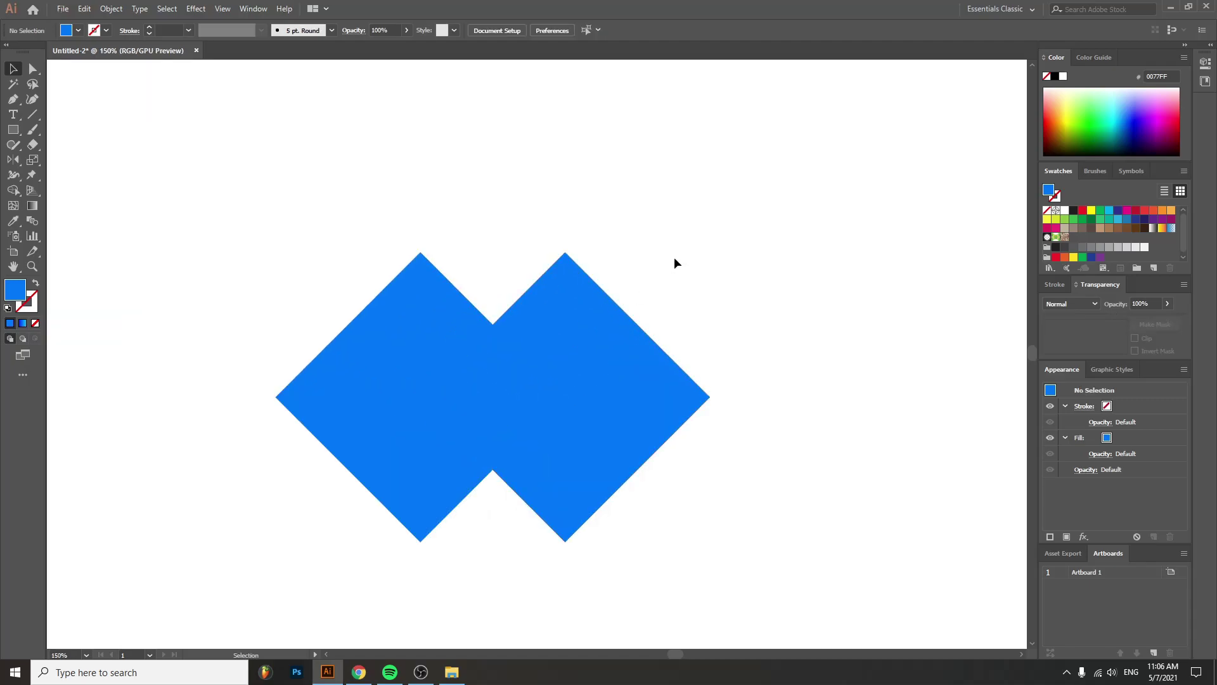
pyautogui.hotkey('ctrl', '-')
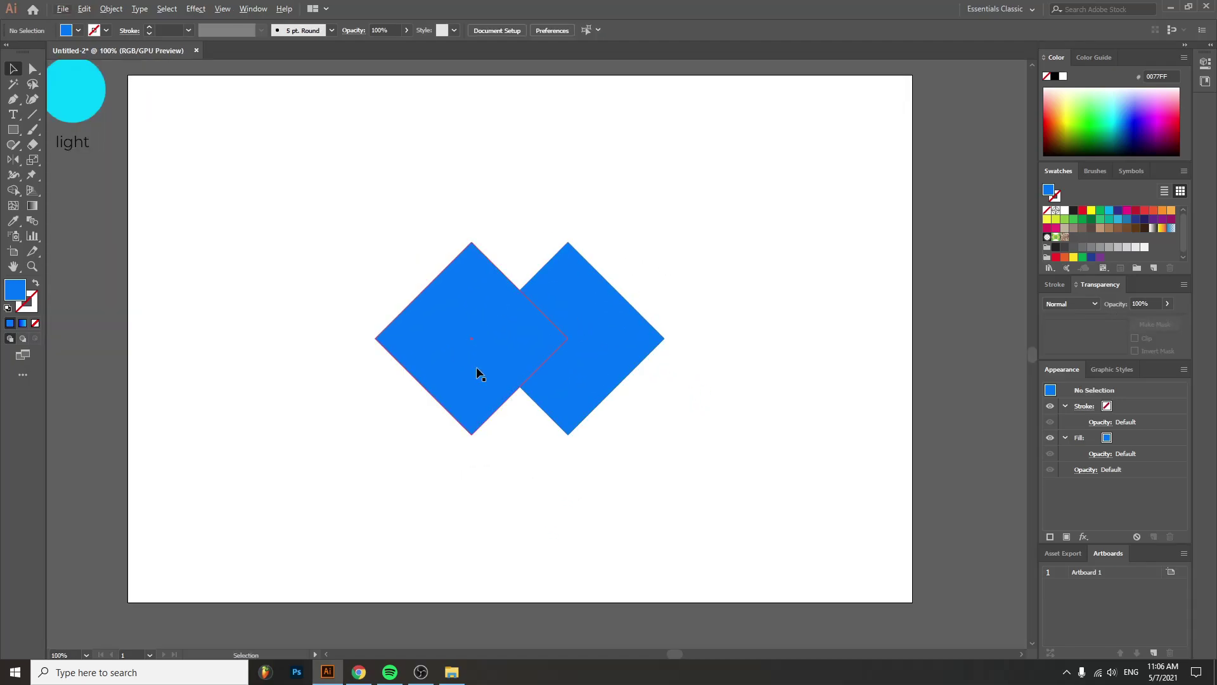
# - Eyedropper the saturated blue into the left diamond and the light turquoise into the right
pyautogui.click(476, 373)
pyautogui.scroll(-2, 477, 373)
pyautogui.press('i')
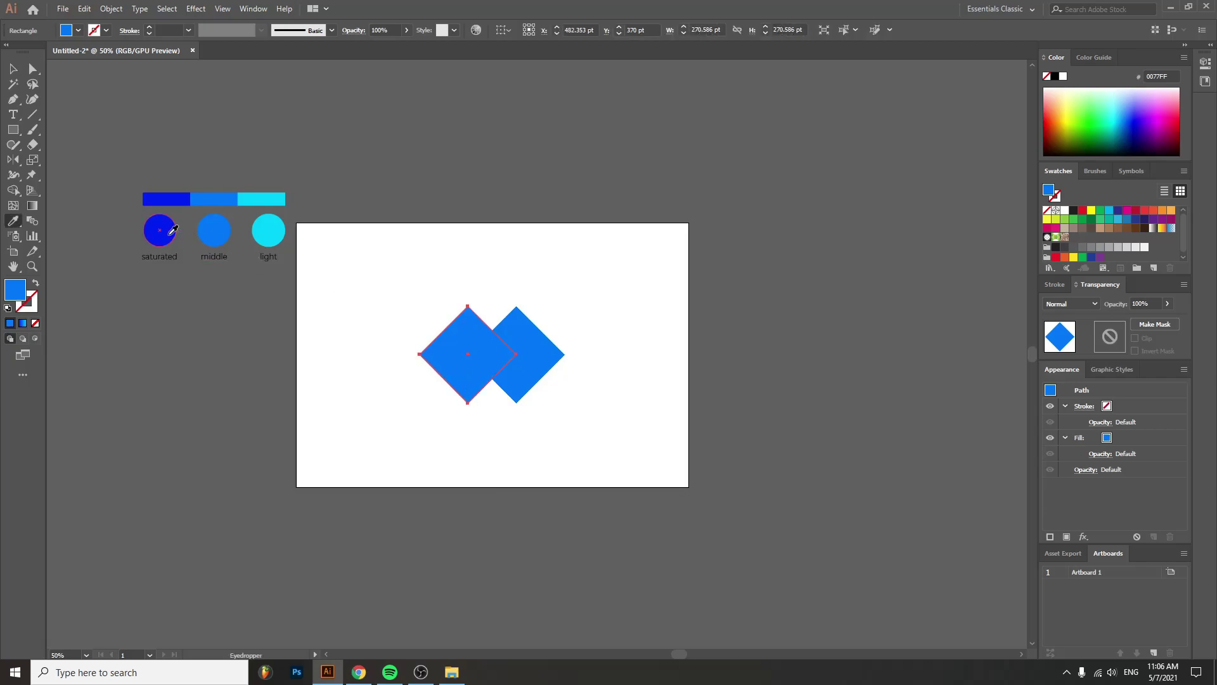
pyautogui.click(171, 230)
pyautogui.keyDown('ctrl'); pyautogui.click(535, 358); pyautogui.keyUp('ctrl')
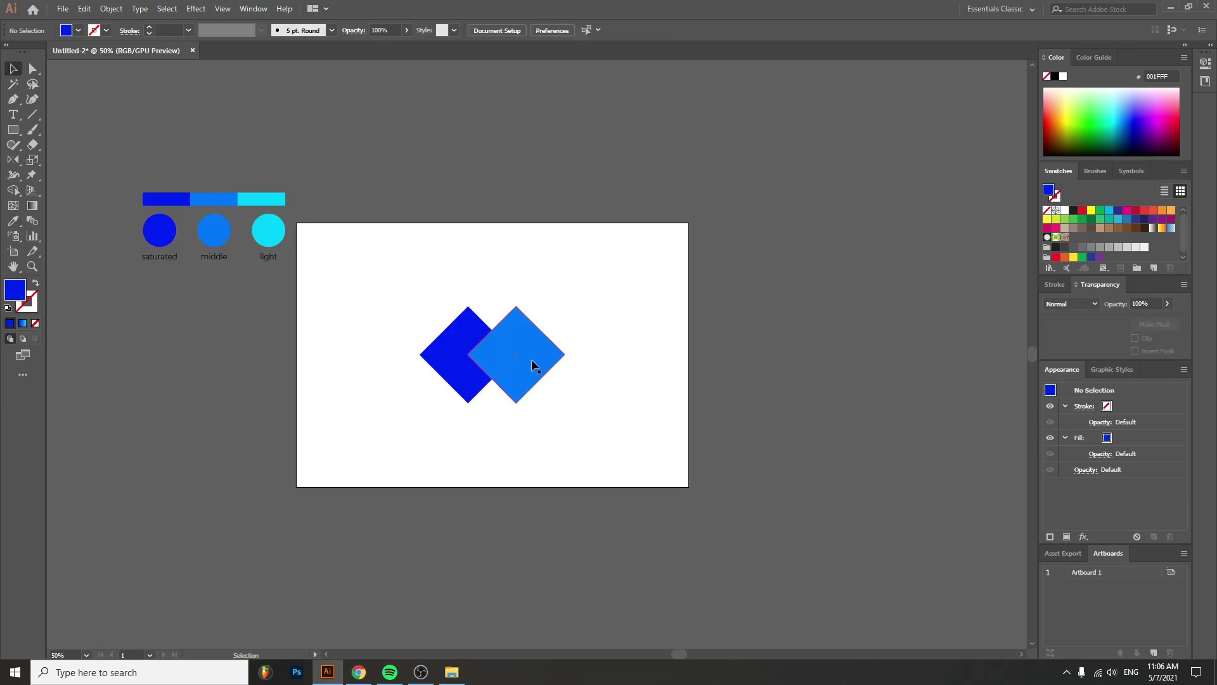
pyautogui.click(271, 226)
# - Select both diamonds and switch to the Shape Builder tool
pyautogui.press('v')
pyautogui.hotkey('ctrl', 'shift', 'a')
pyautogui.scroll(1, 516, 345)
pyautogui.hotkey('ctrl', 'a')
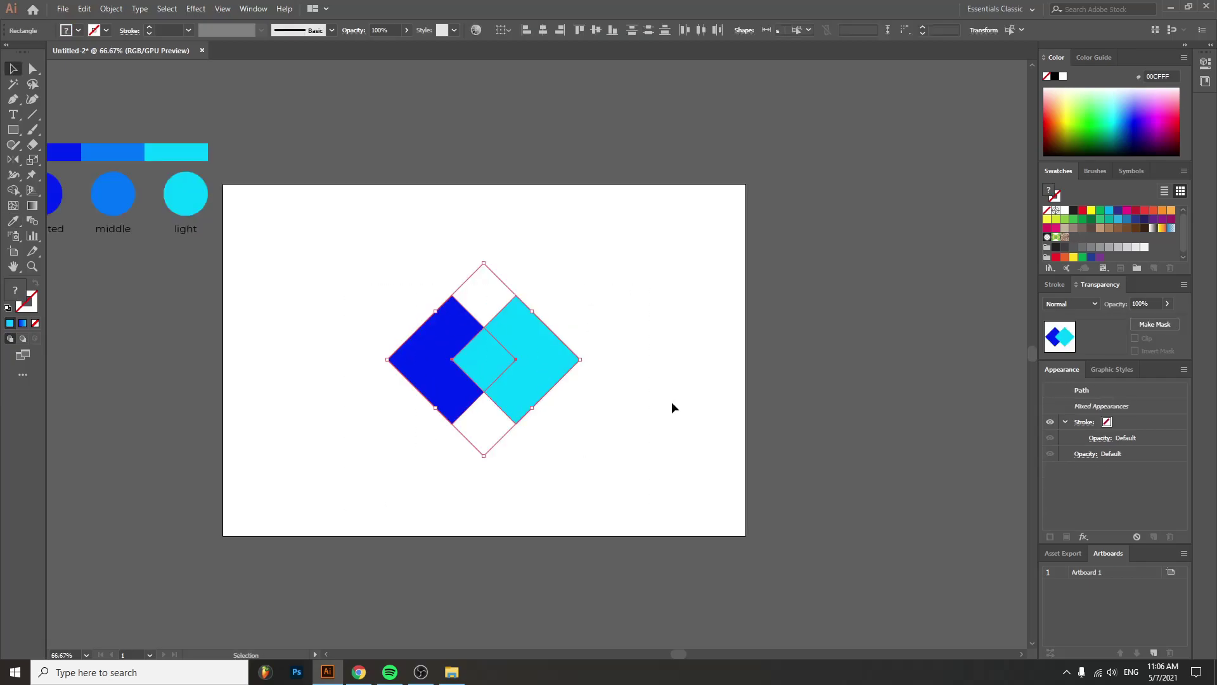
pyautogui.click(19, 190)
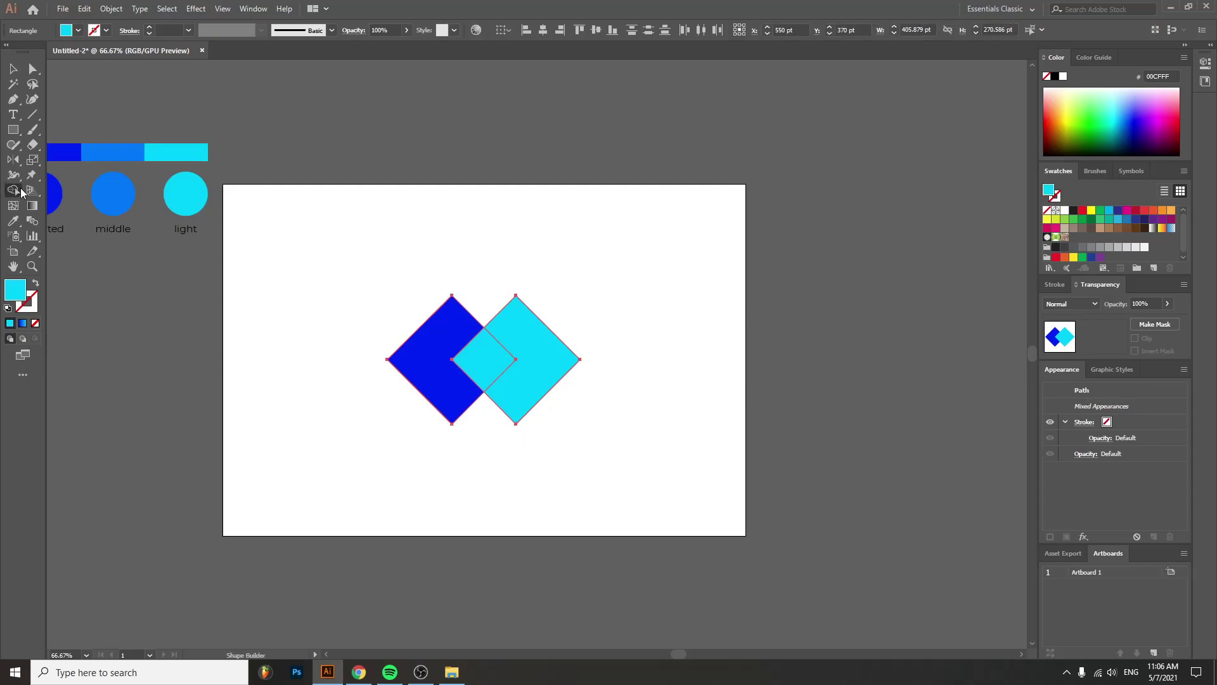
pyautogui.click(490, 361)
# - Split the diamonds' overlap into its own shape with Shape Builder and select it
pyautogui.click(490, 363)
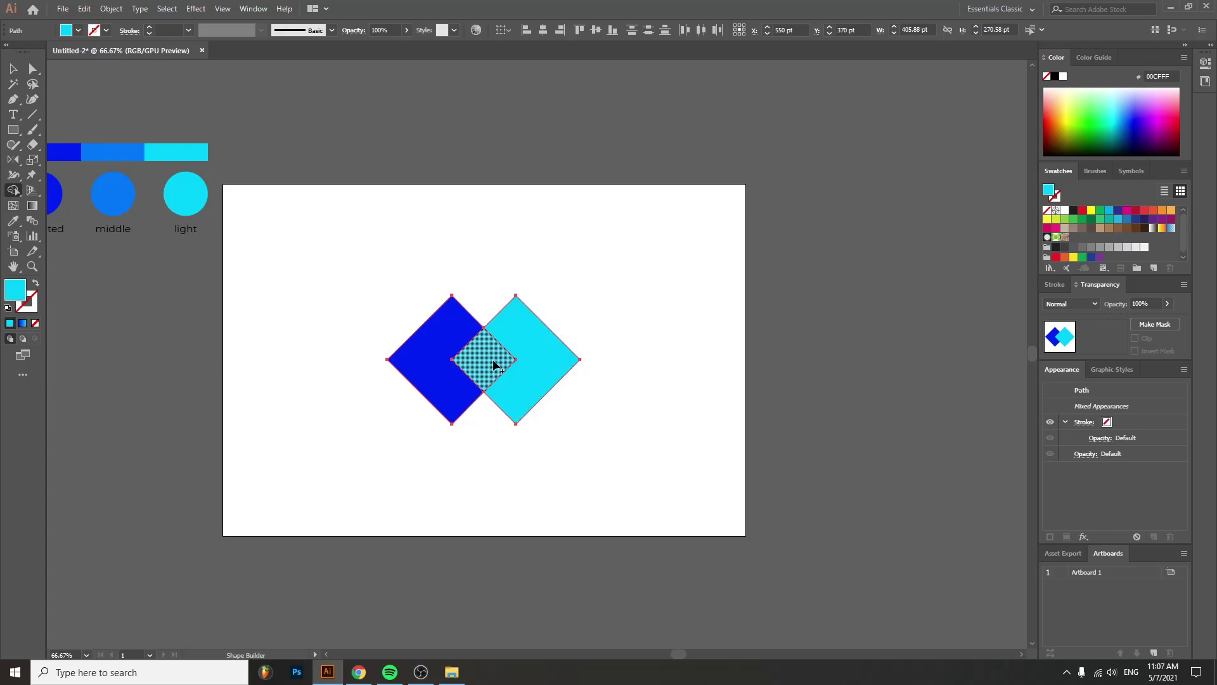
pyautogui.press('v')
pyautogui.click(619, 285)
pyautogui.click(459, 376)
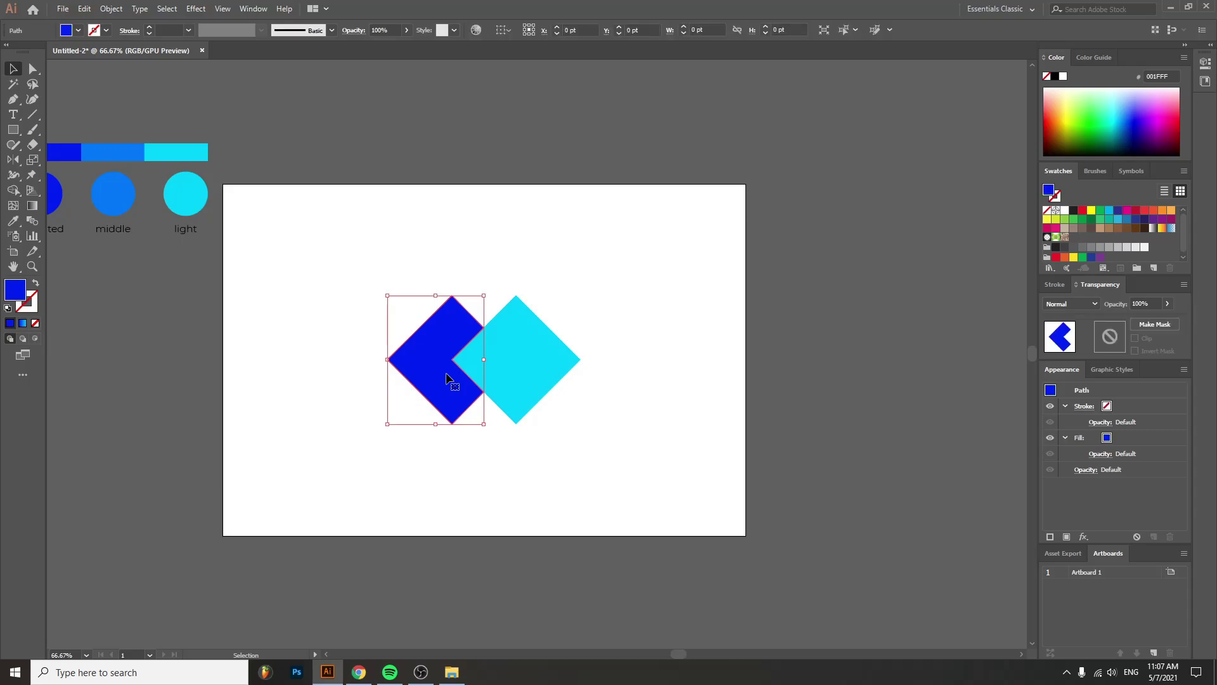
pyautogui.click(497, 359)
pyautogui.click(548, 347)
pyautogui.click(629, 314)
pyautogui.click(499, 363)
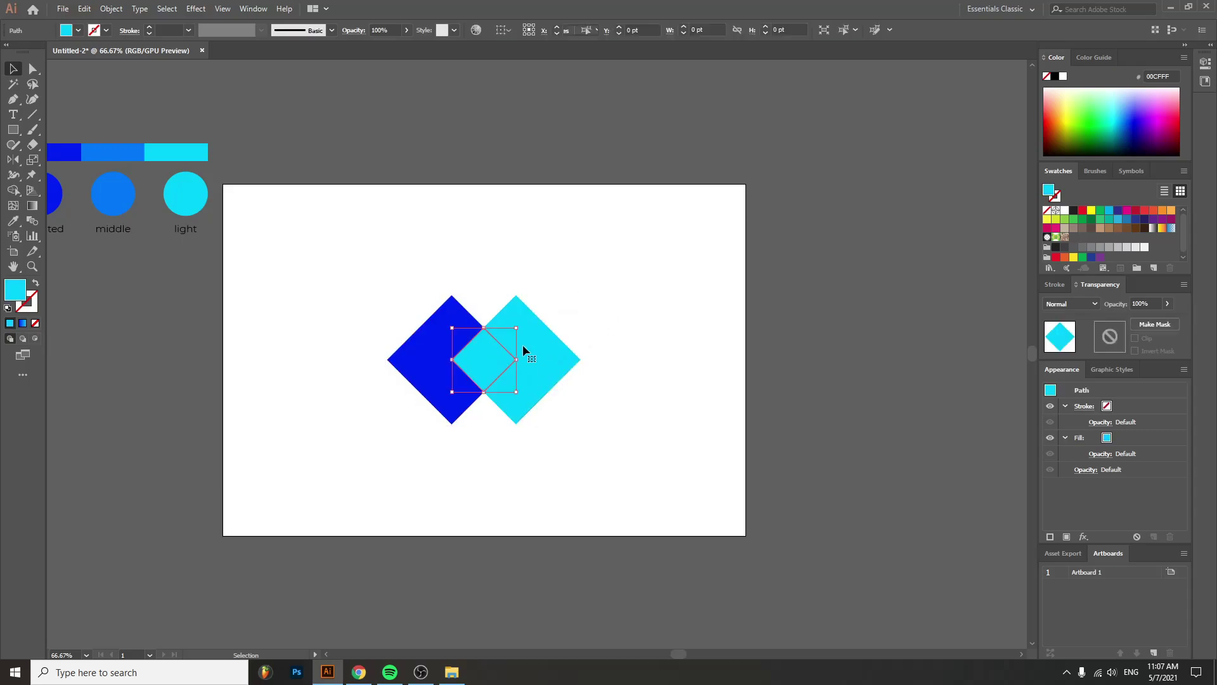
# - Fill the overlap piece with the middle circle's blue, 0077FF, using the Eyedropper
pyautogui.click(13, 222)
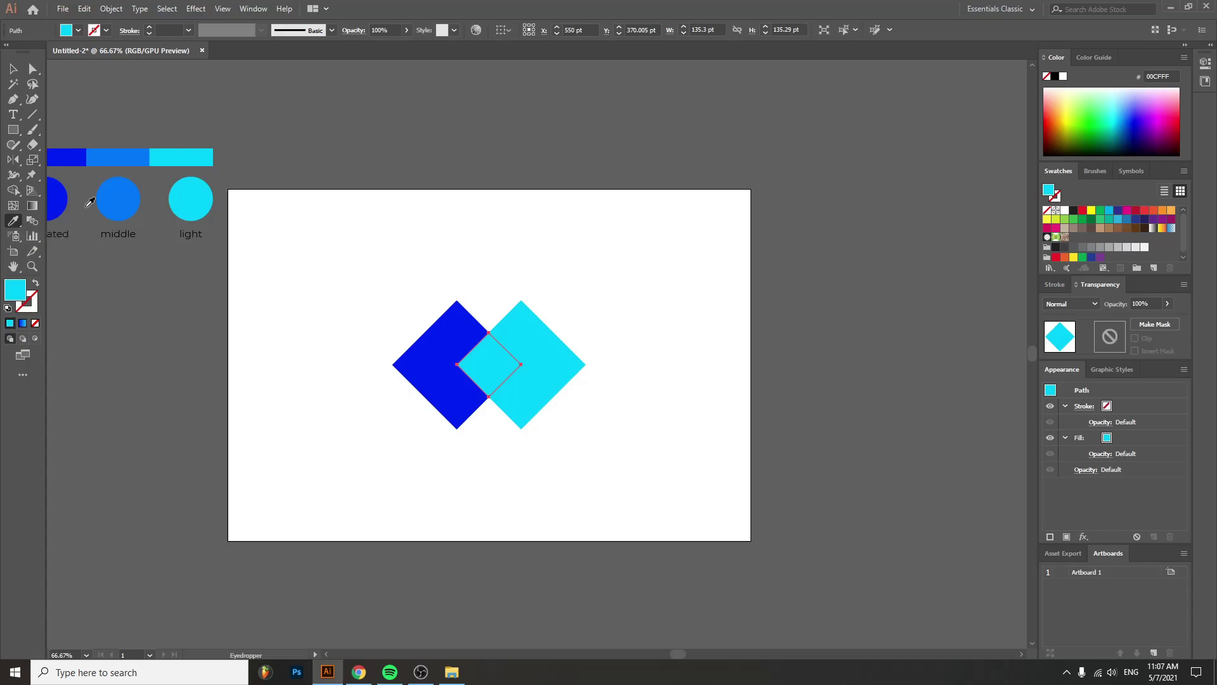
pyautogui.click(123, 190)
pyautogui.press('v')
pyautogui.click(454, 234)
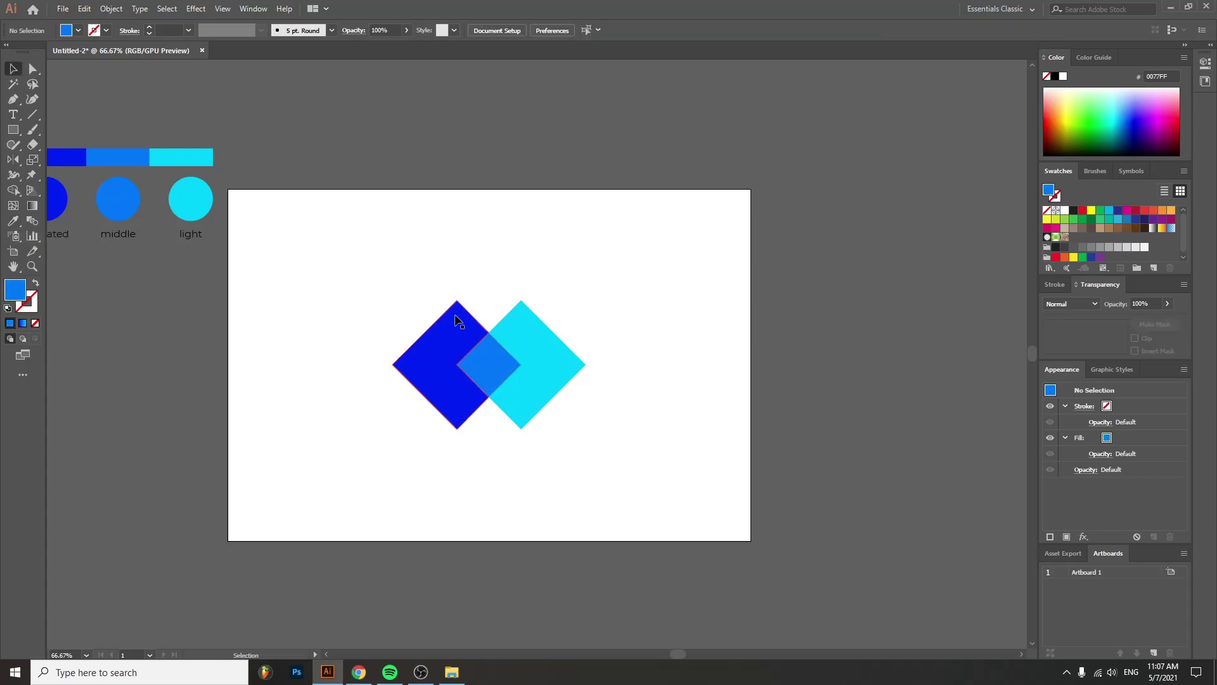
pyautogui.scroll(-2, 457, 336)
pyautogui.moveTo(177, 297); pyautogui.dragTo(216, 293)
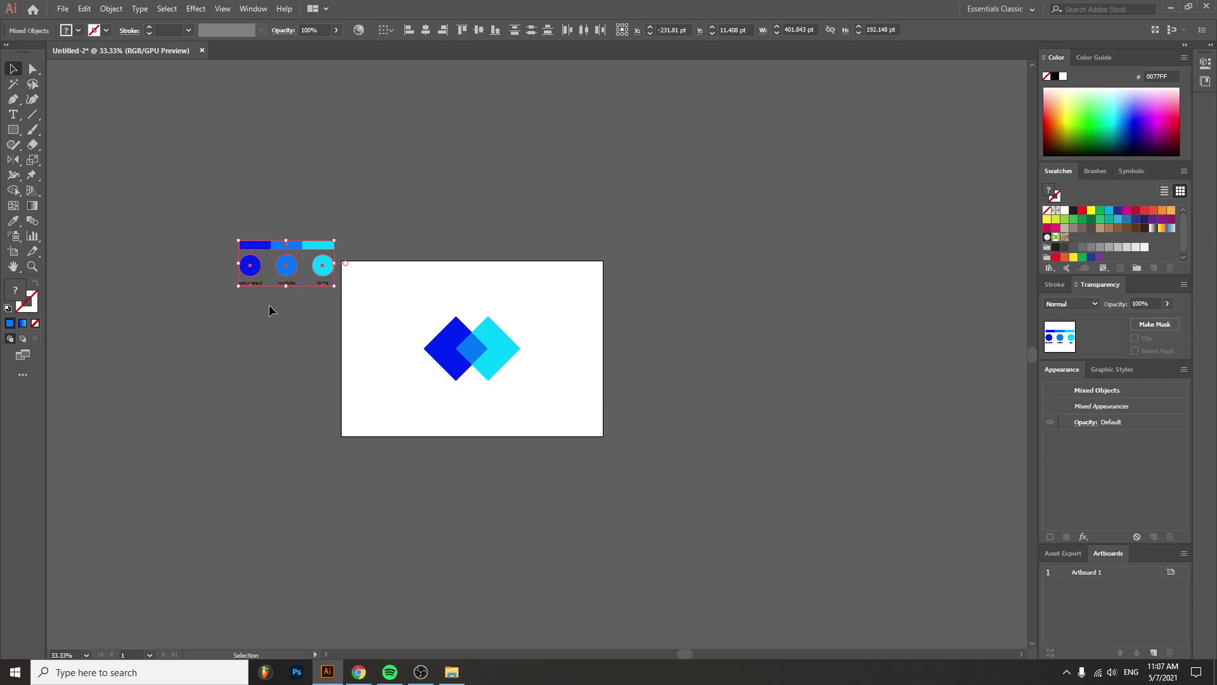
# - Select the diamond group, then marquee-select both diamonds' bottom corner anchors with Direct Selection
pyautogui.click(475, 345)
pyautogui.scroll(2, 480, 345)
pyautogui.press('a')
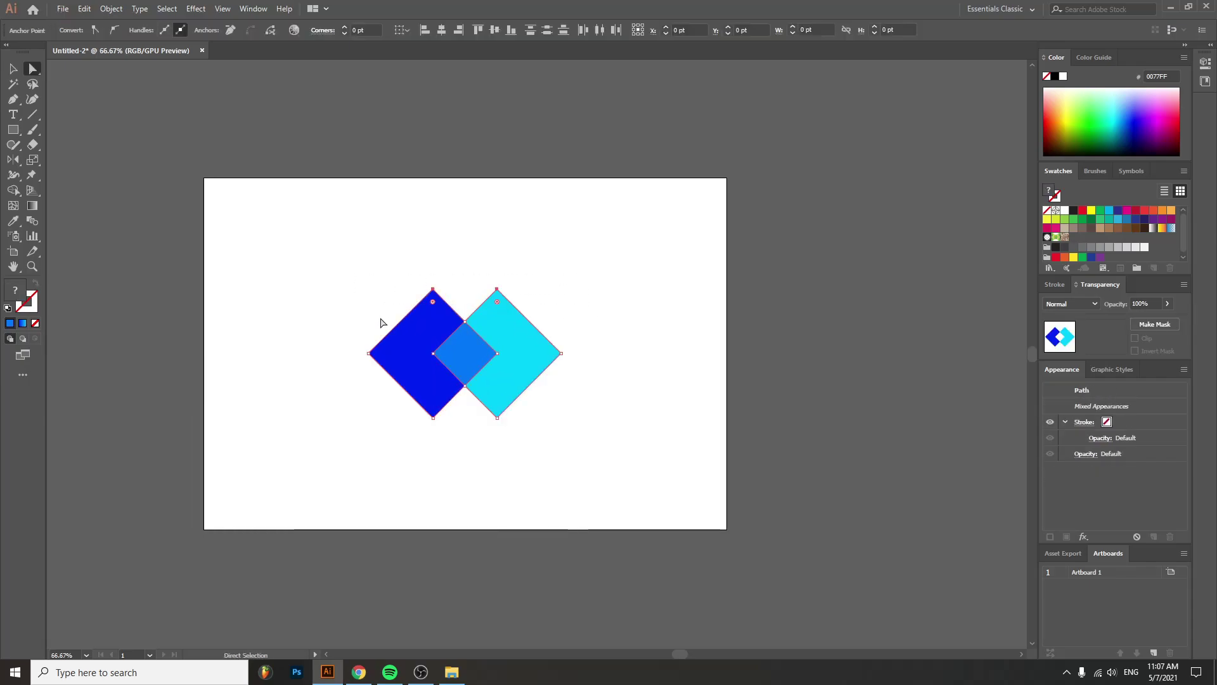
pyautogui.moveTo(525, 454); pyautogui.dragTo(482, 346)
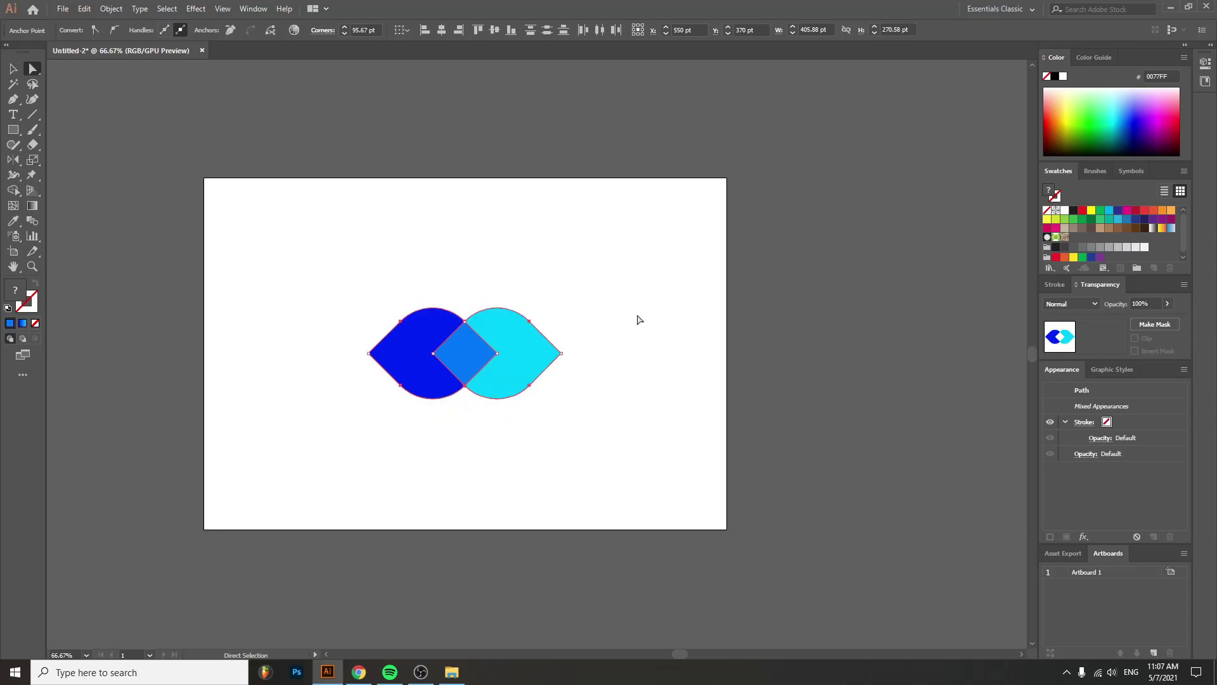